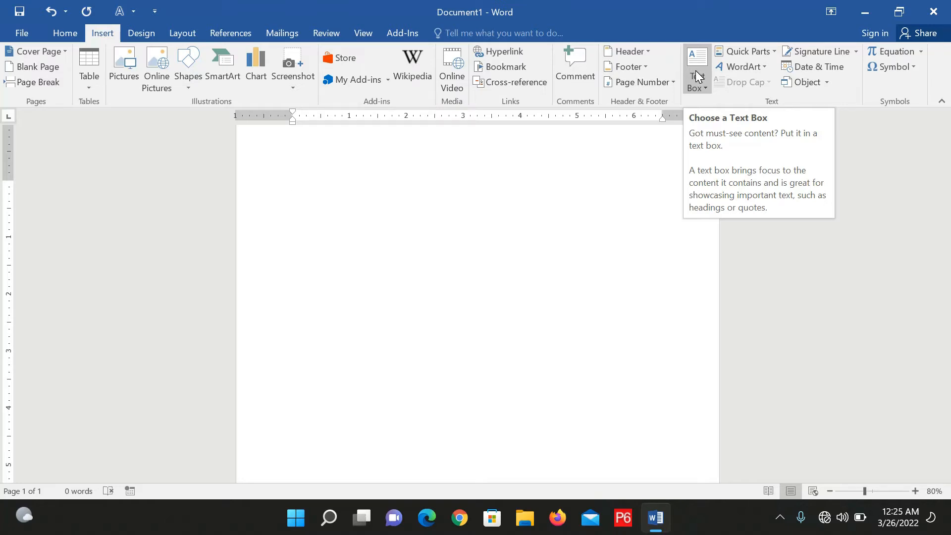
left_click(704, 88)
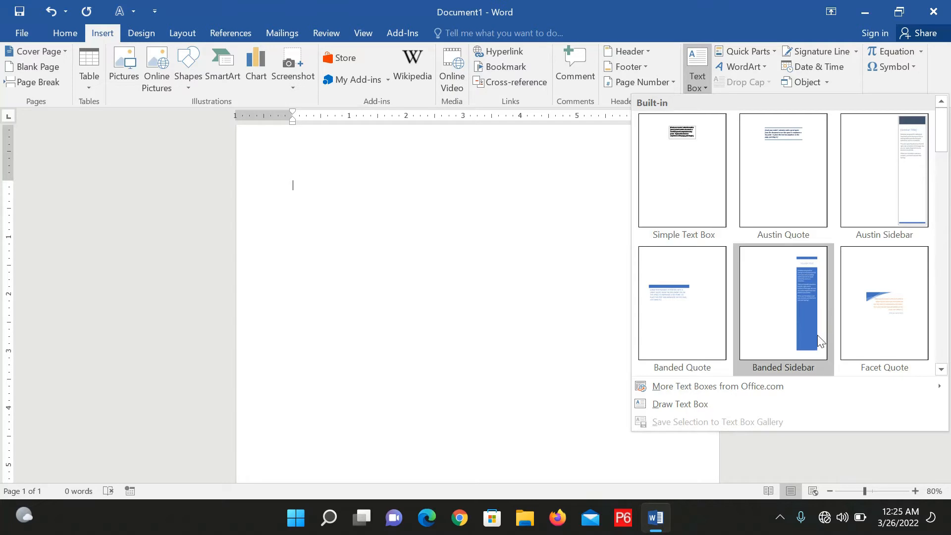
left_click(803, 316)
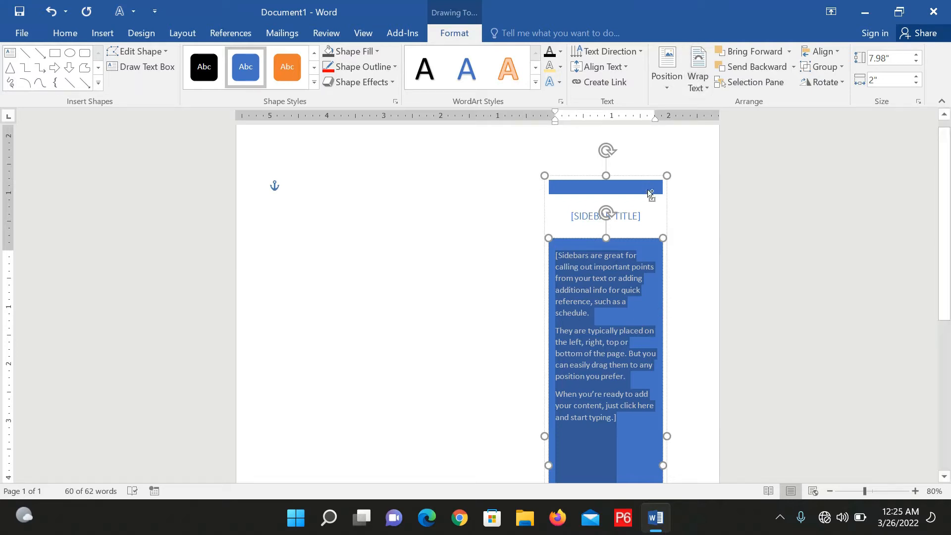
key("ctrl+z")
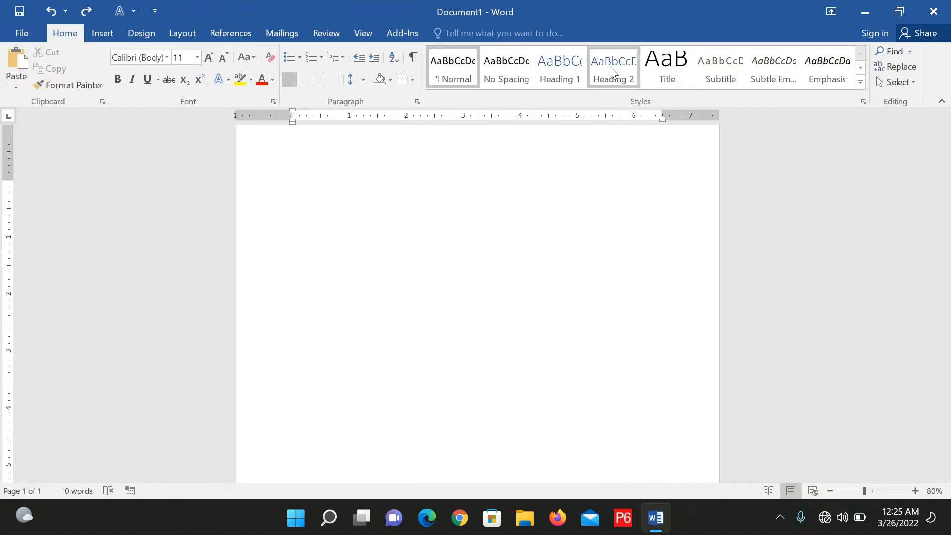
Insert the built-in Simple Text Box into the blank document.
left_click(102, 33)
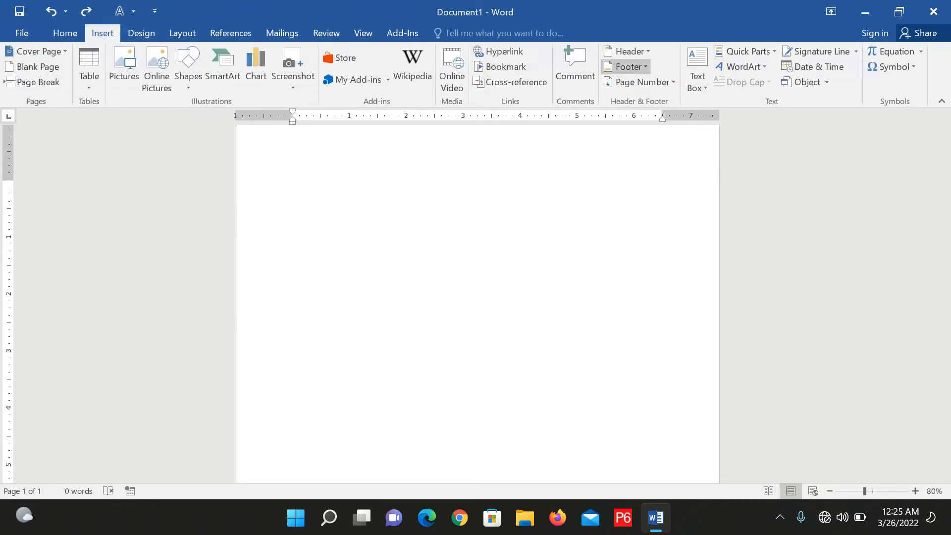
left_click(703, 82)
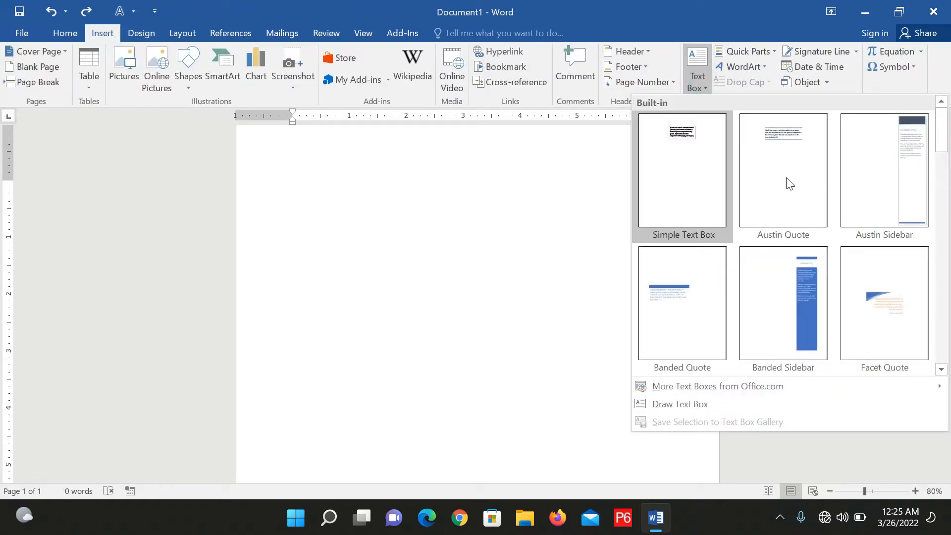
left_click(672, 177)
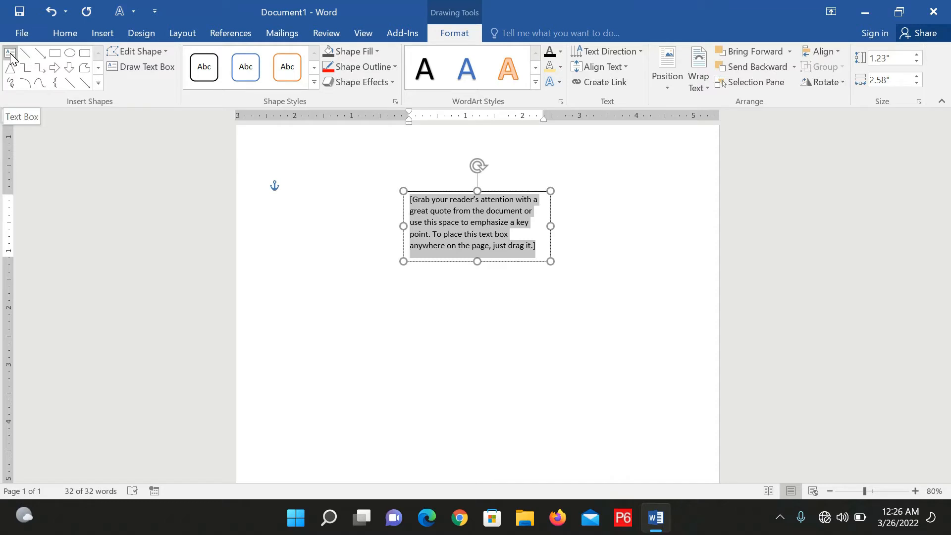
Draw a right block arrow about 0.95" wide and 0.37" high just before the text box, pointing at it.
left_click(42, 54)
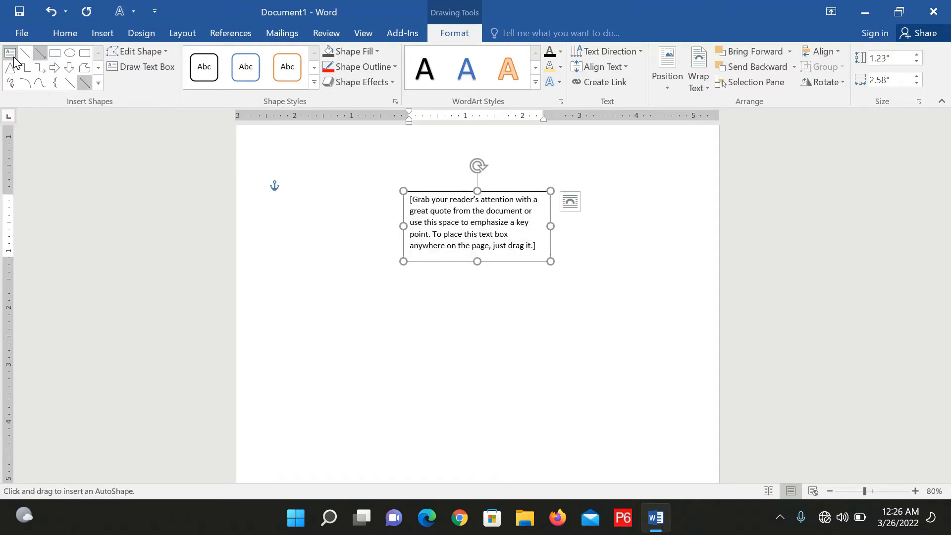
left_click(59, 67)
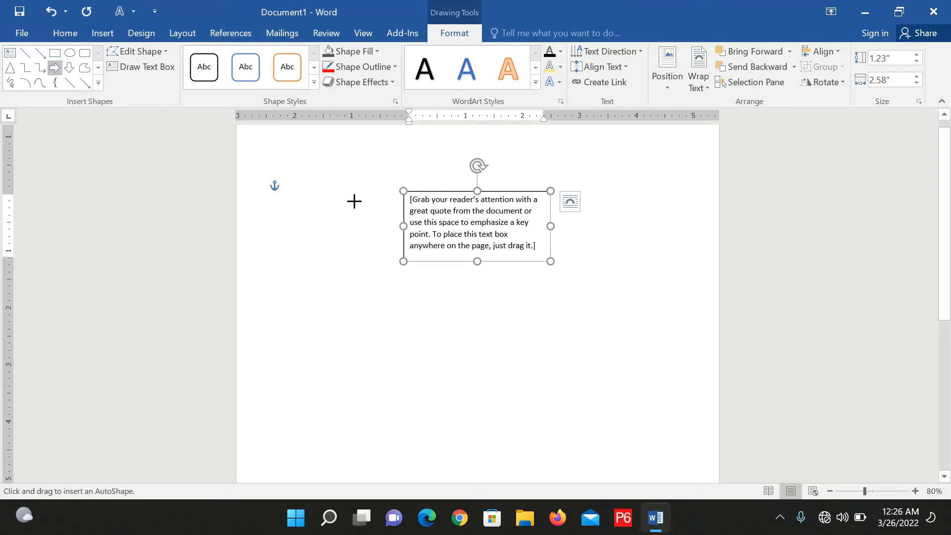
left_click_drag(323, 214, 378, 232)
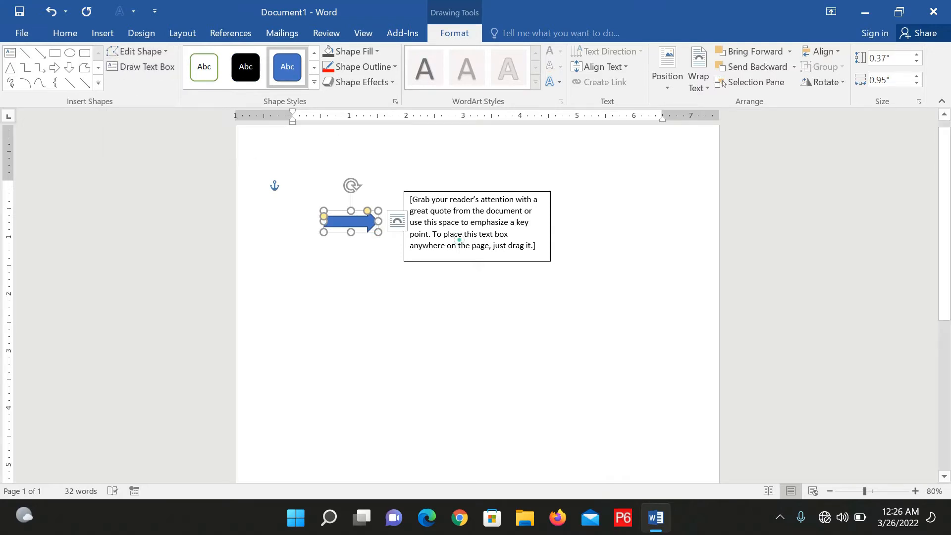
Change the text box's shape to the rectangle with both upper corners rounded.
left_click(459, 239)
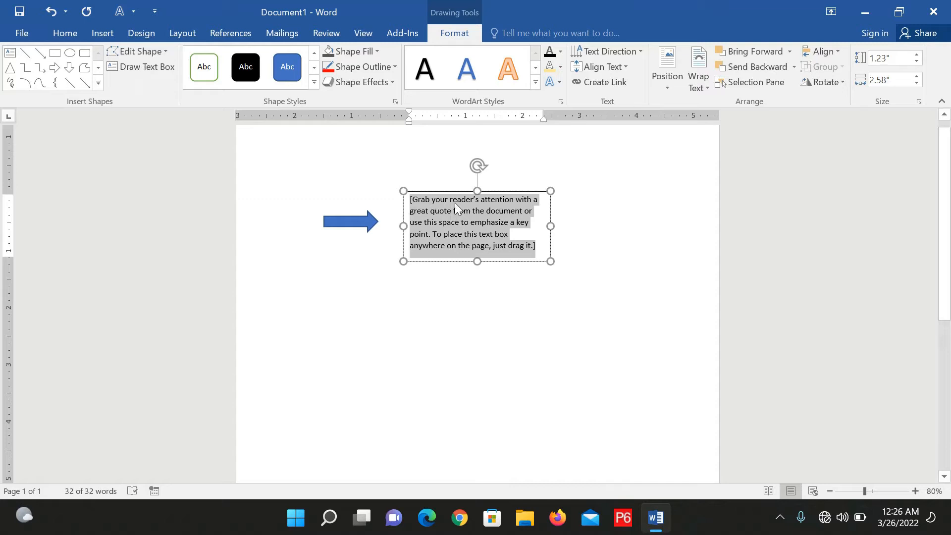
left_click(146, 52)
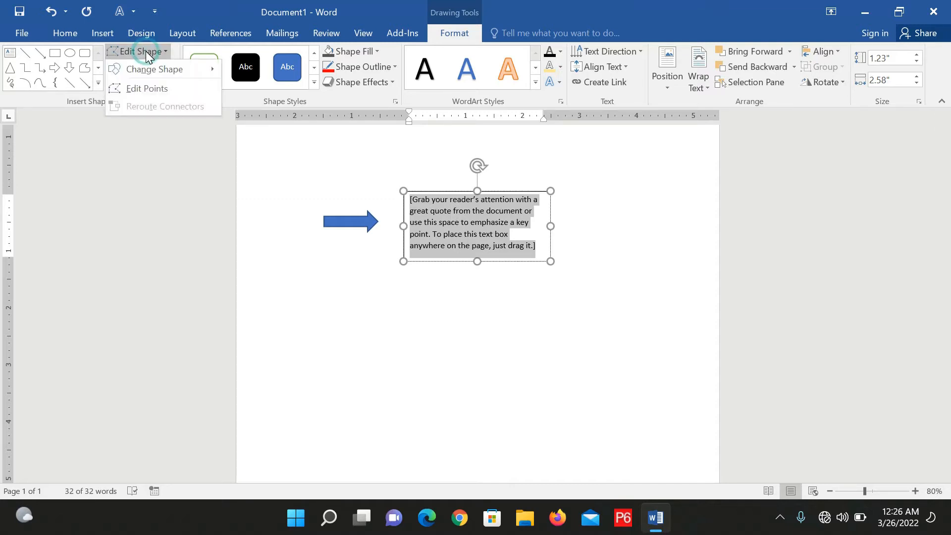
mouse_move(210, 69)
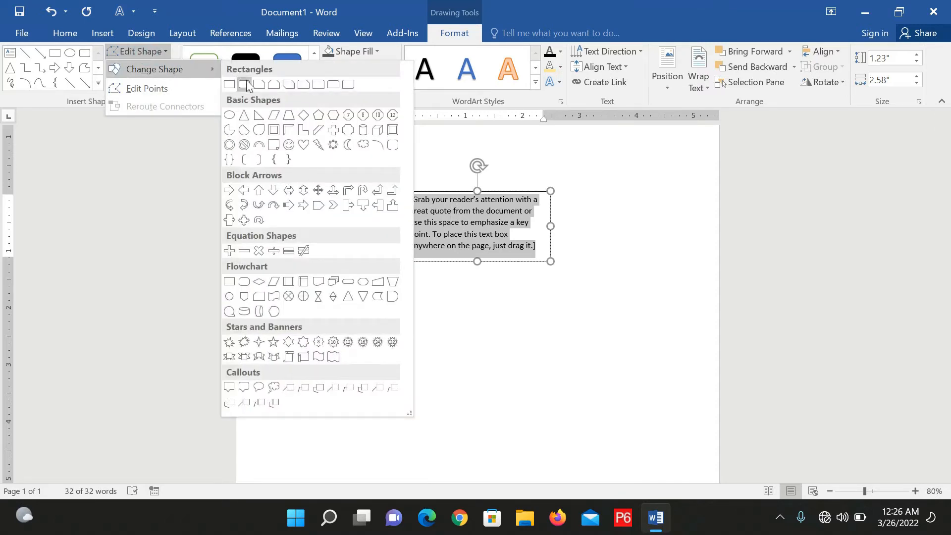
left_click(336, 84)
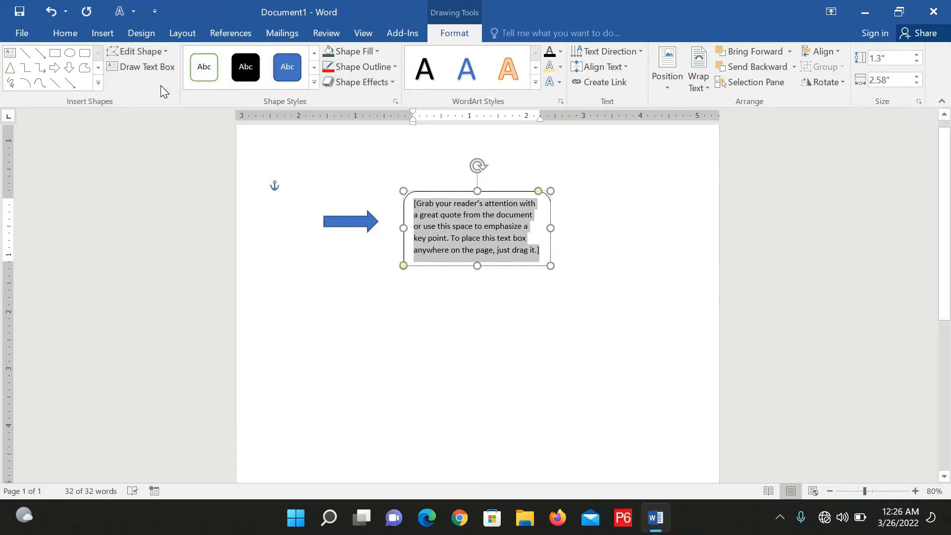
left_click(141, 68)
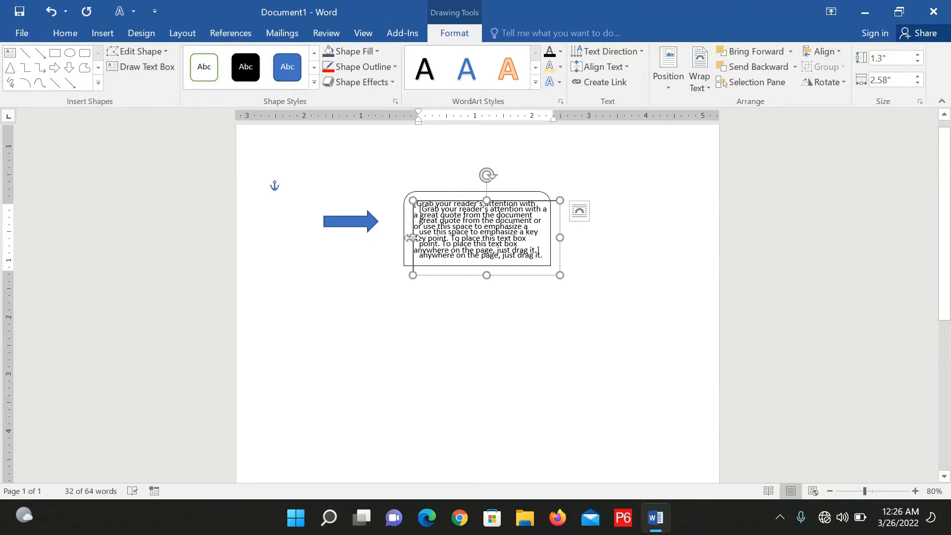
mouse_move(413, 277)
left_mouse_down()
mouse_move(411, 289)
mouse_move(412, 280)
left_mouse_up()
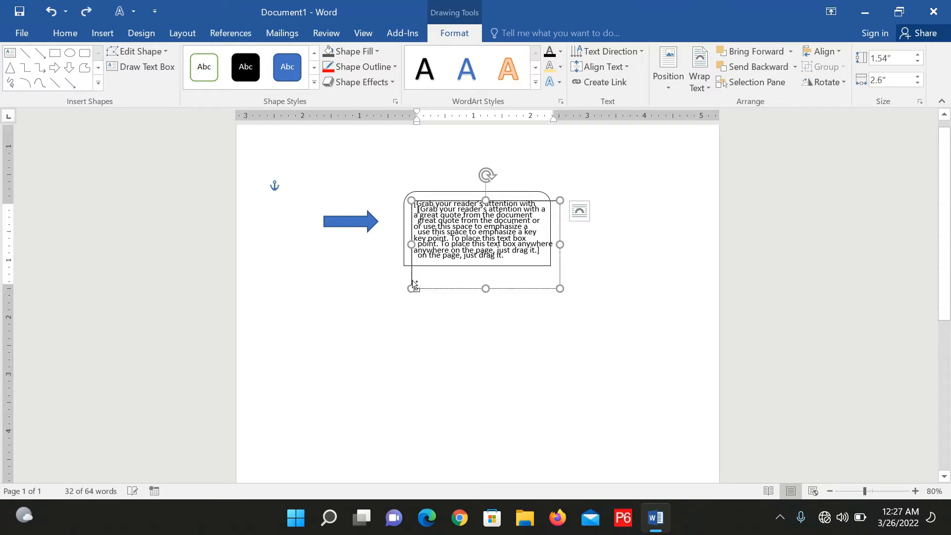
key("ctrl+z")
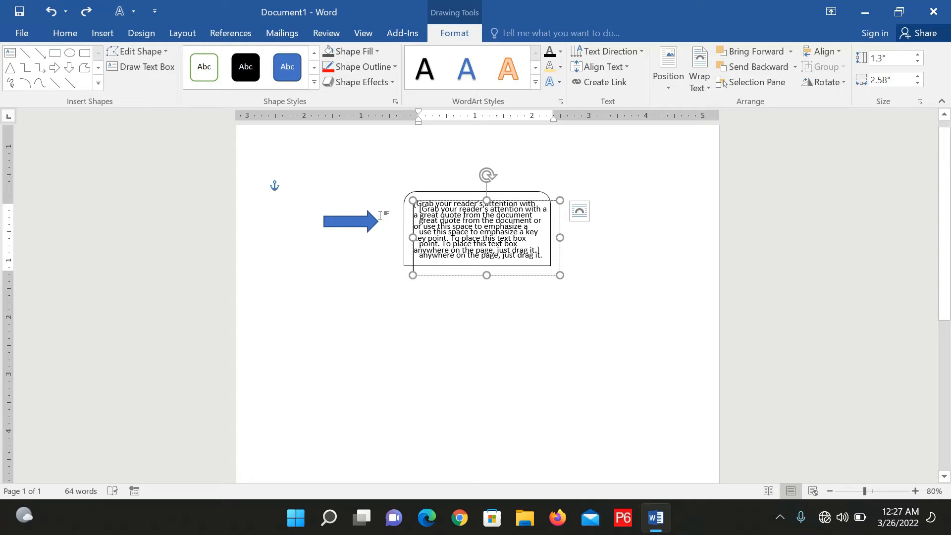
left_click(395, 199)
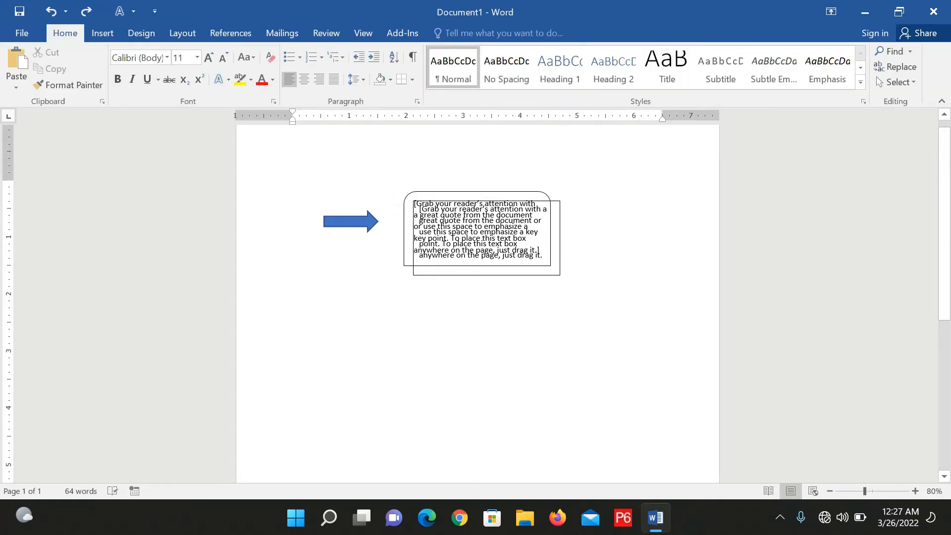
left_click(445, 210)
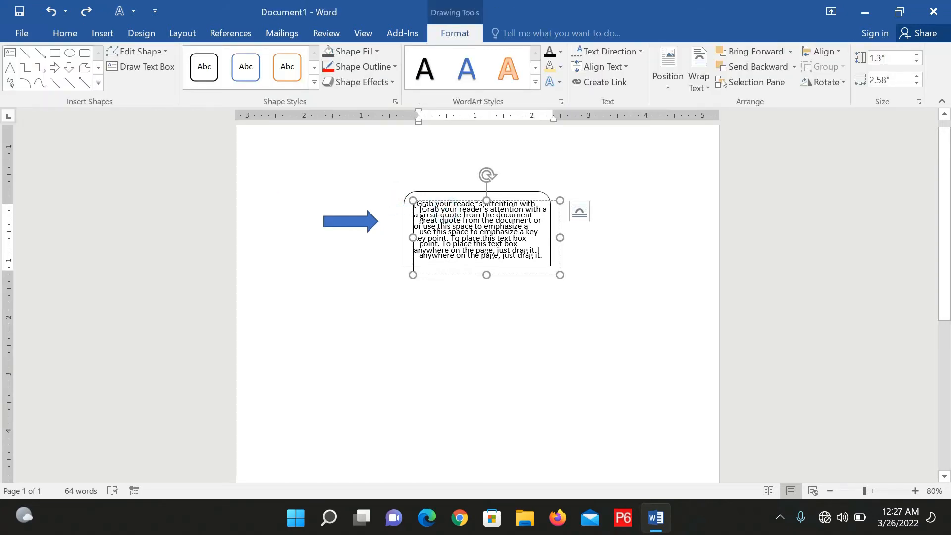
key("ctrl+a")
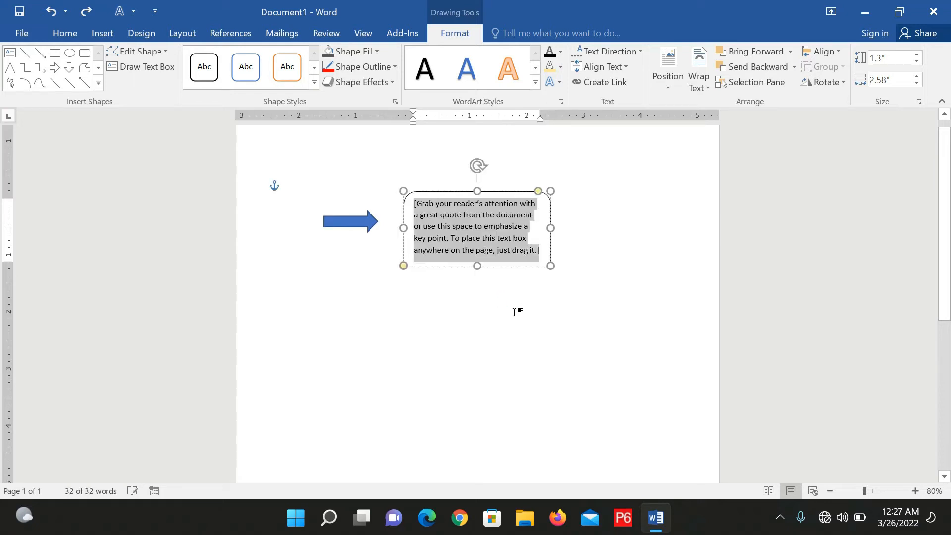
Apply the orange outline preset shape style to the rounded text box.
left_click(477, 233)
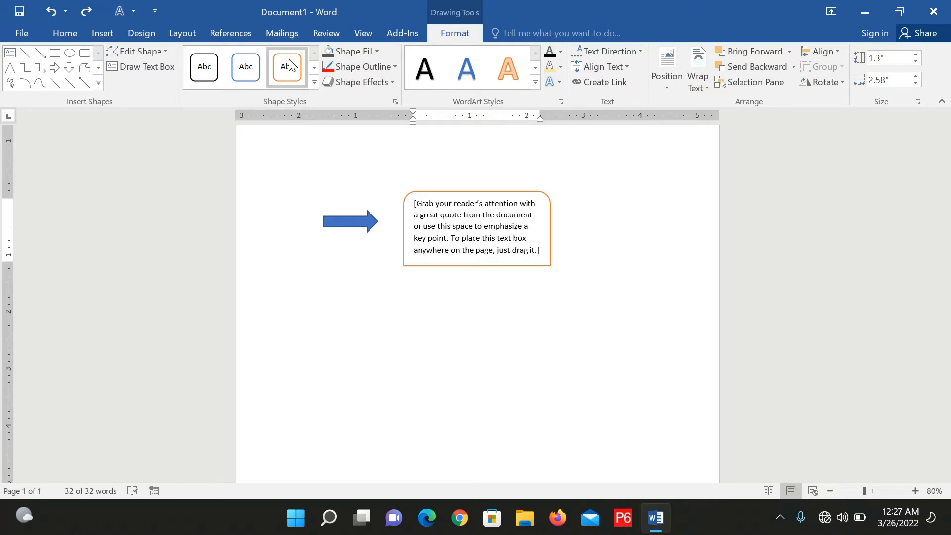
left_click(204, 67)
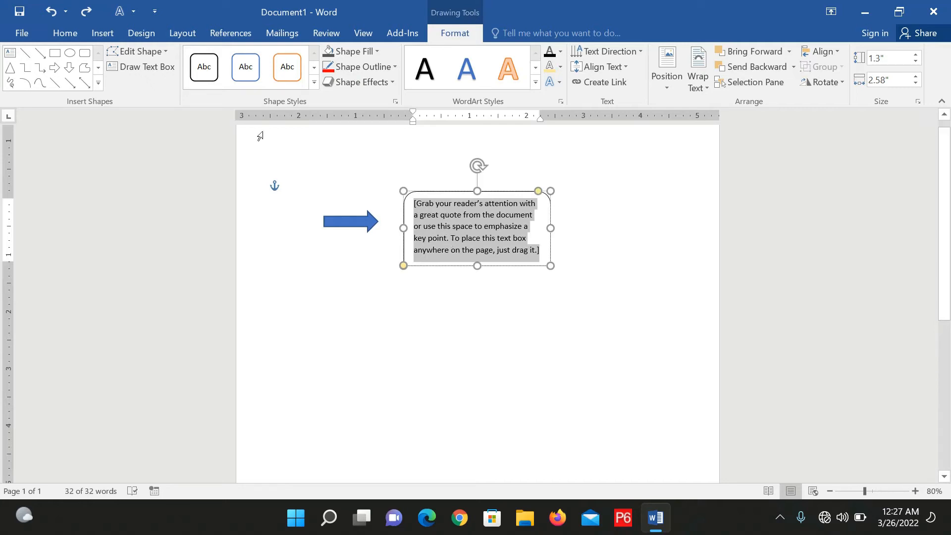
left_click(246, 73)
left_click(281, 74)
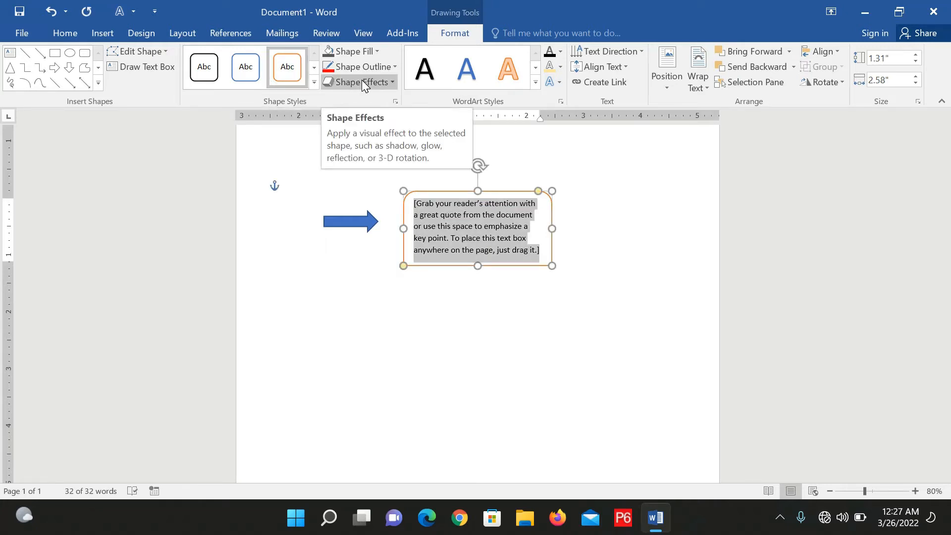
Give the text box a green theme-colour outline and a light gray theme-colour fill.
left_click(375, 50)
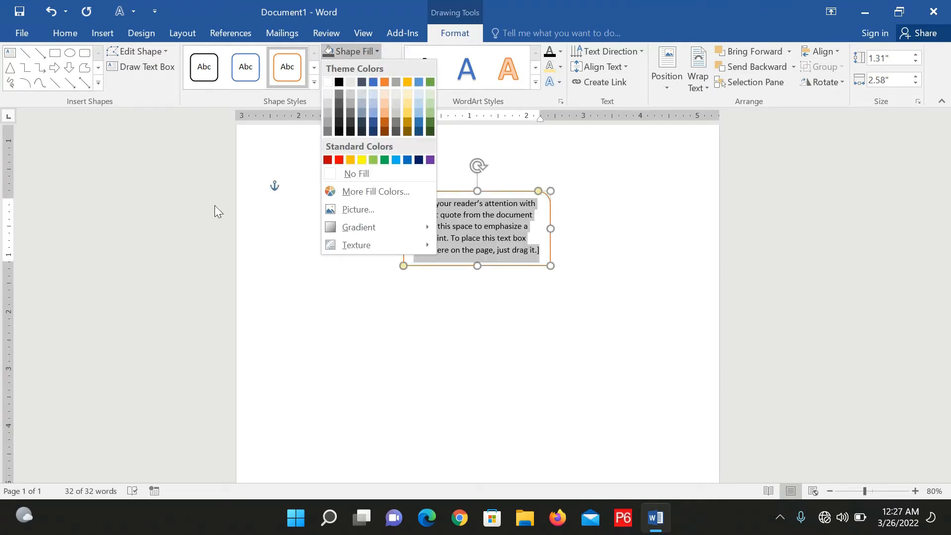
left_click(502, 253)
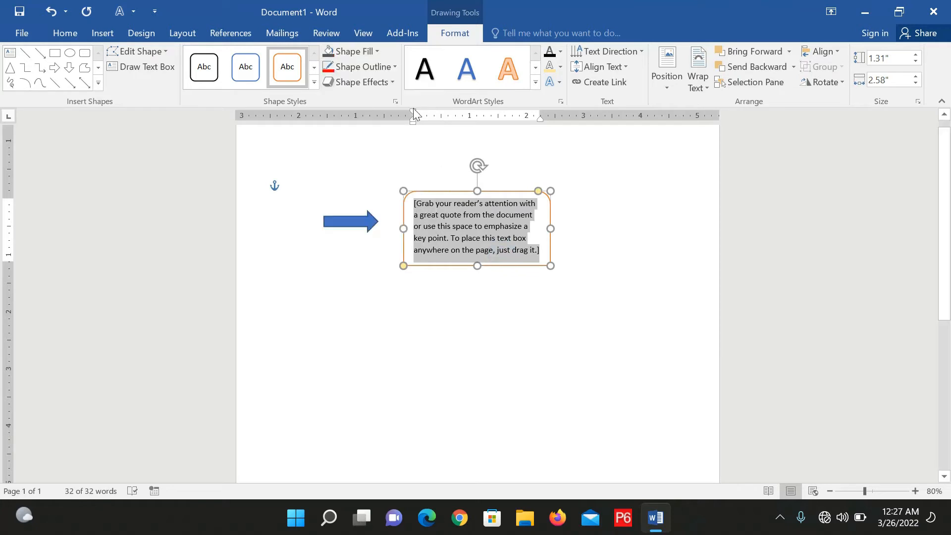
left_click(395, 67)
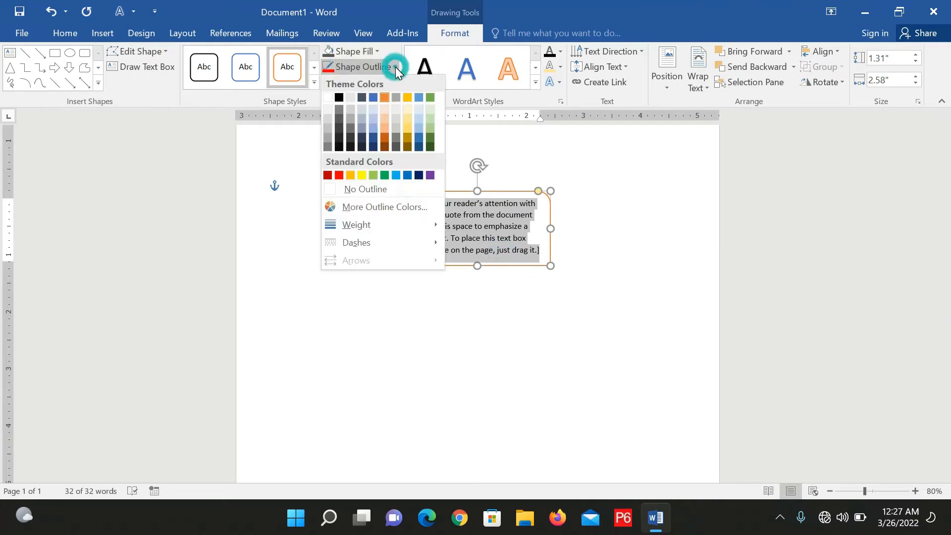
left_click(431, 98)
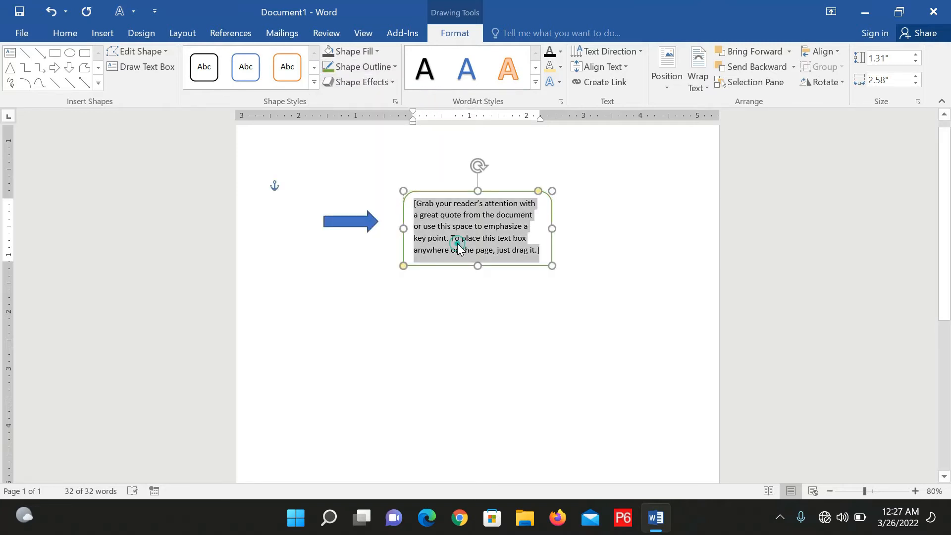
left_click(380, 51)
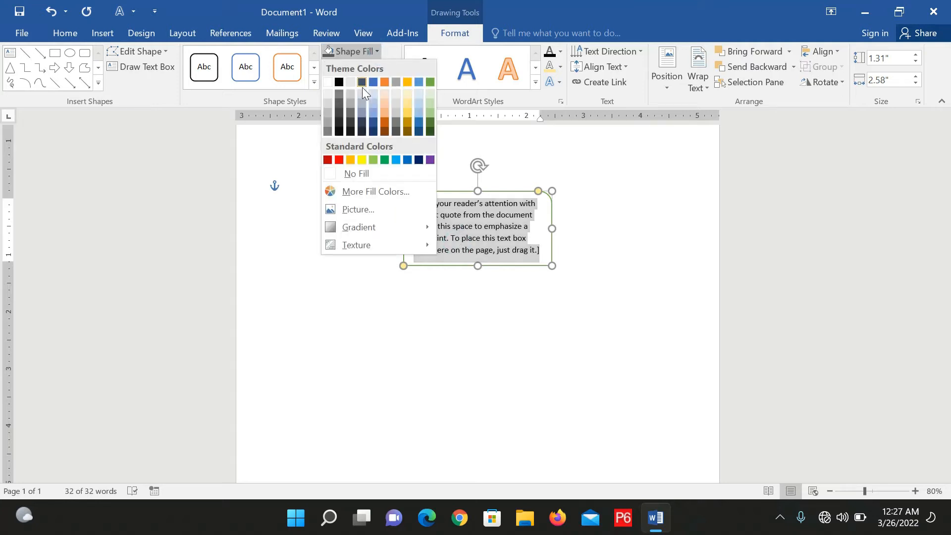
left_click(327, 105)
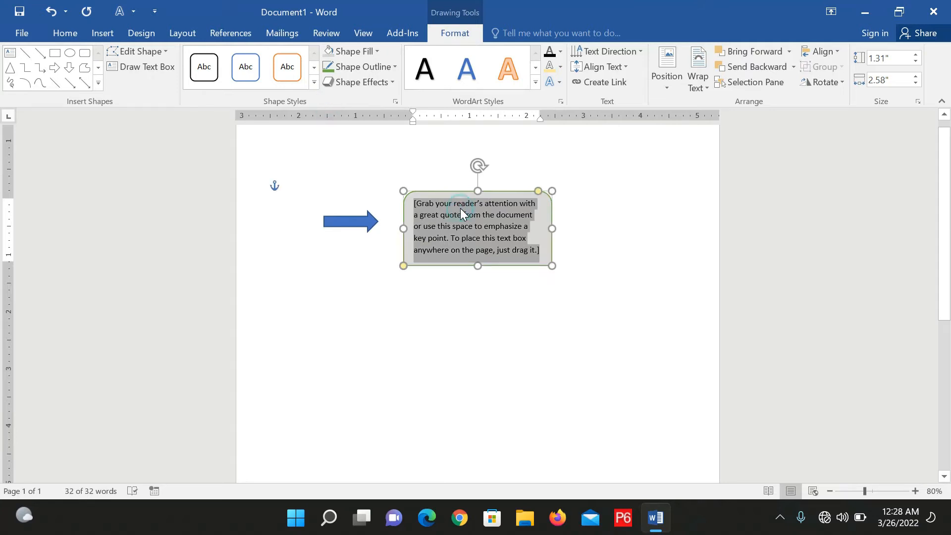
Apply the orange glow effect from the third row of glow variations to the text box.
left_click(386, 85)
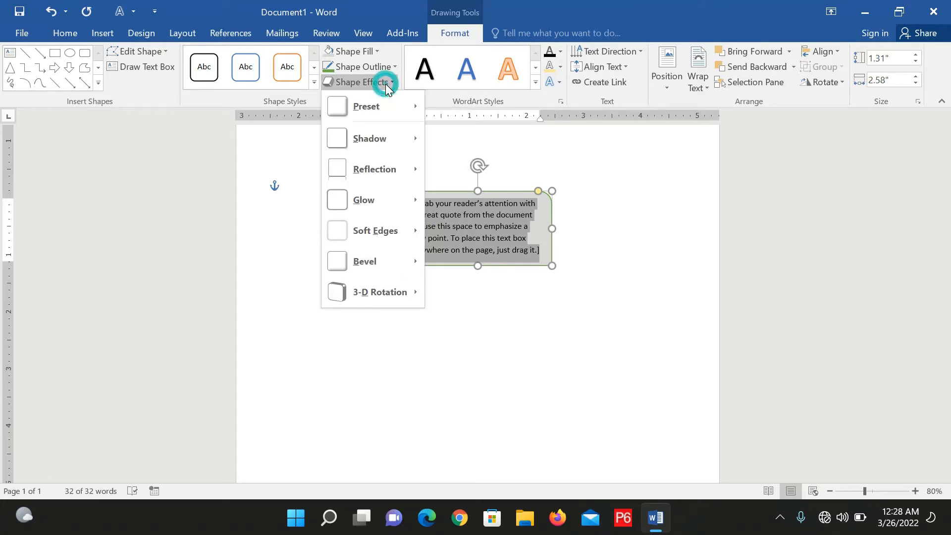
mouse_move(390, 123)
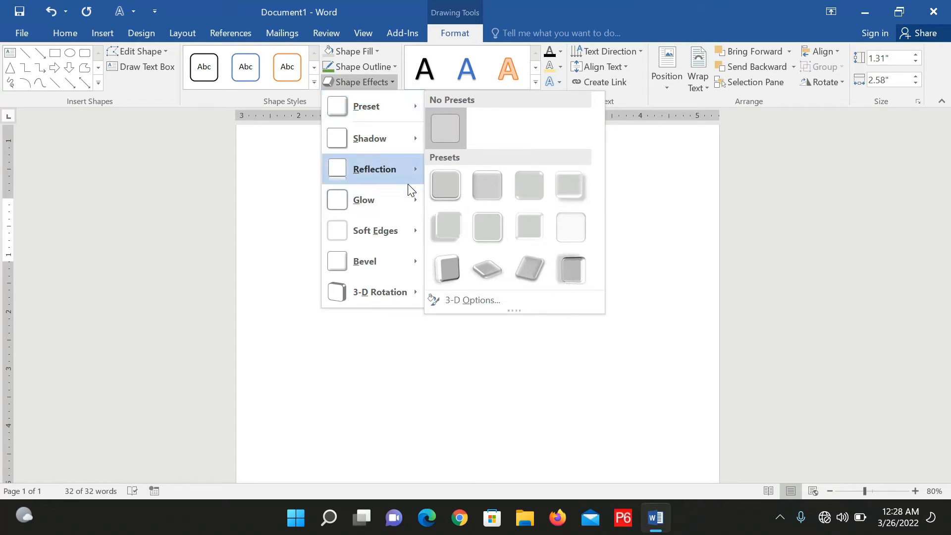
mouse_move(408, 181)
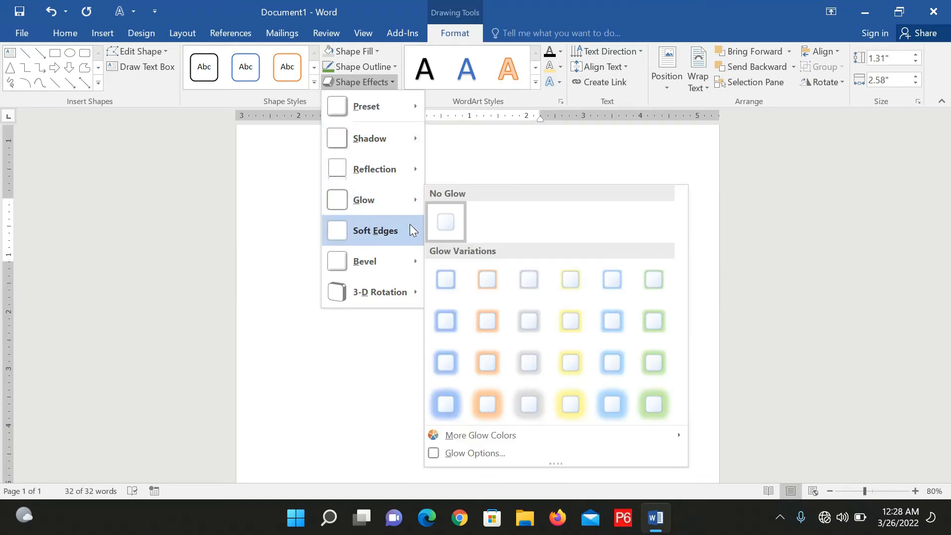
left_click(487, 366)
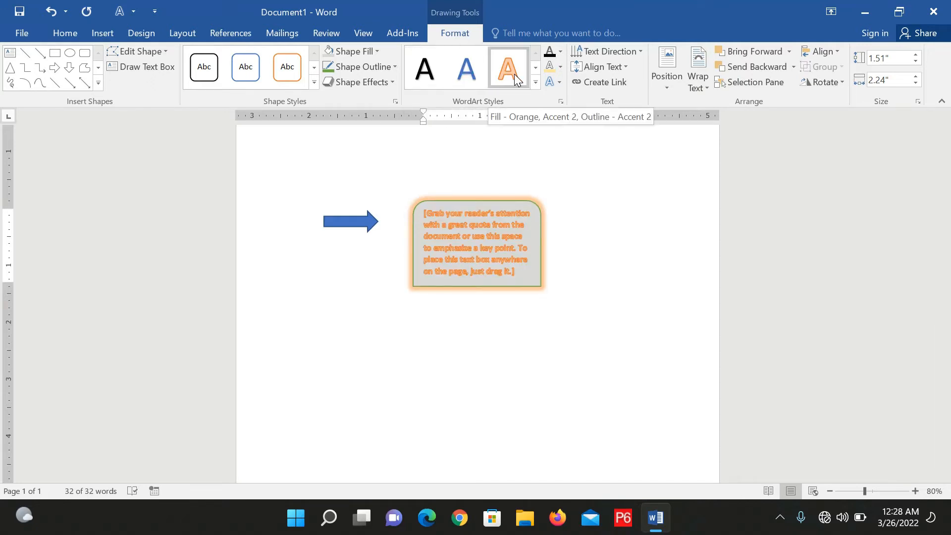
Apply the plain black-fill WordArt style to the text in the text box.
left_click(536, 82)
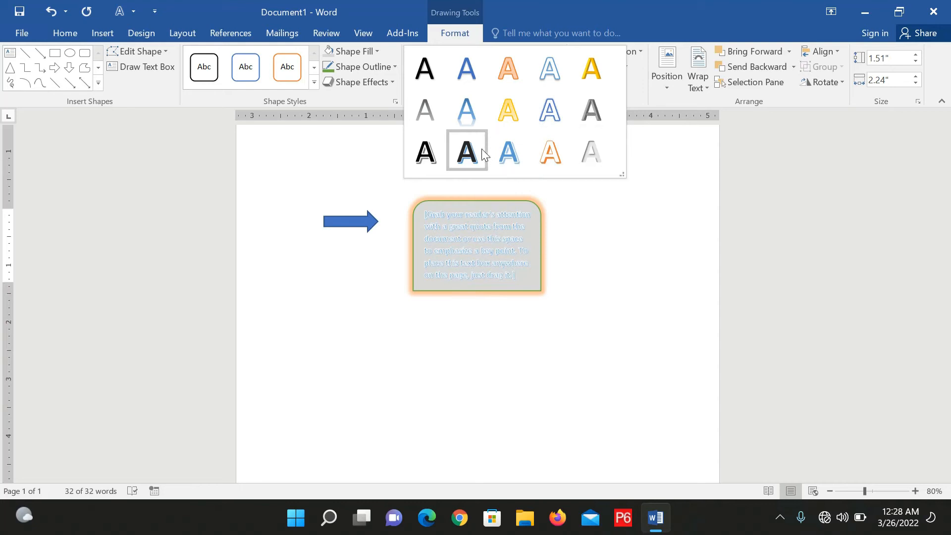
left_click(425, 71)
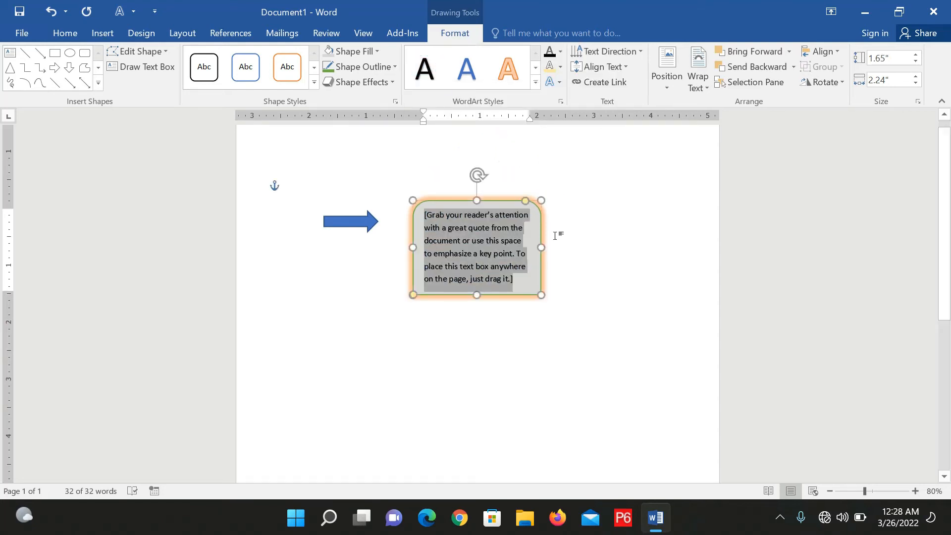
Give the text in the text box an orange theme-colour outline.
left_click(561, 52)
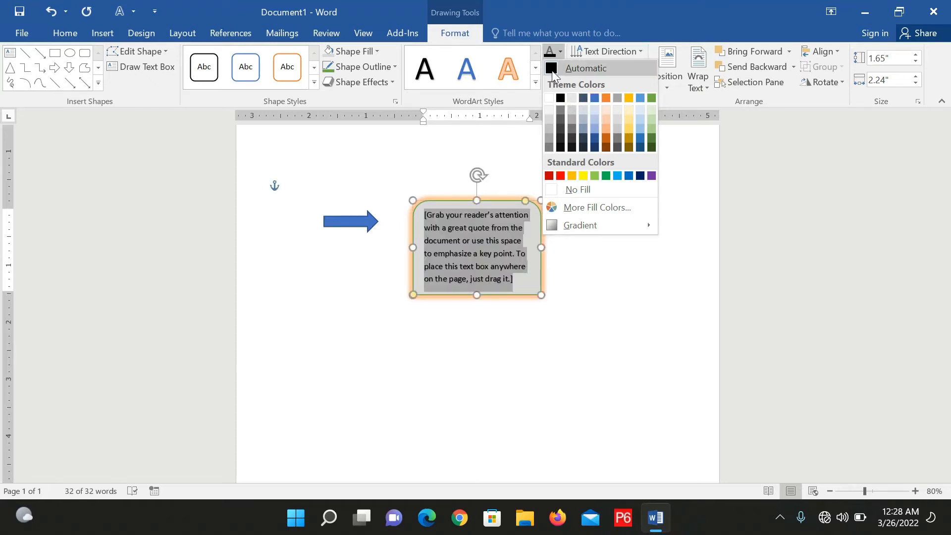
left_click(705, 212)
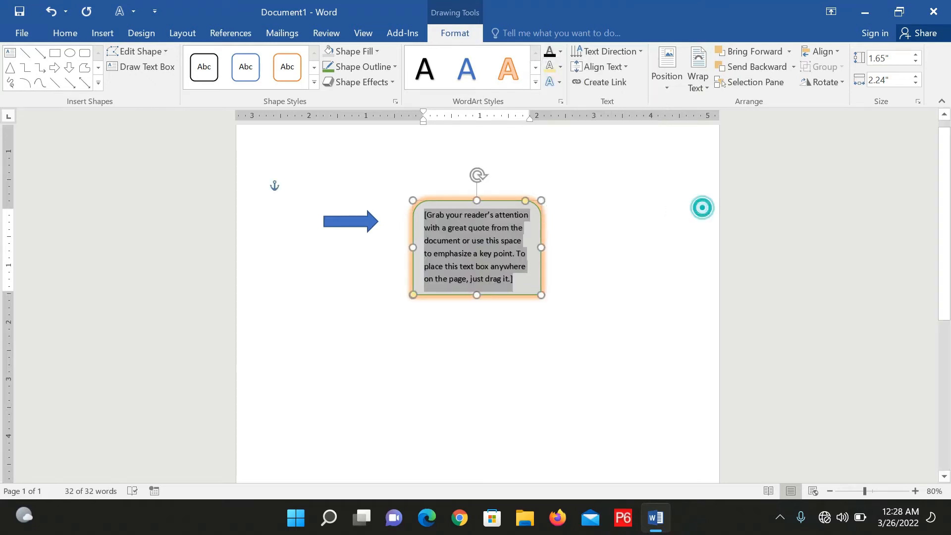
left_click(560, 68)
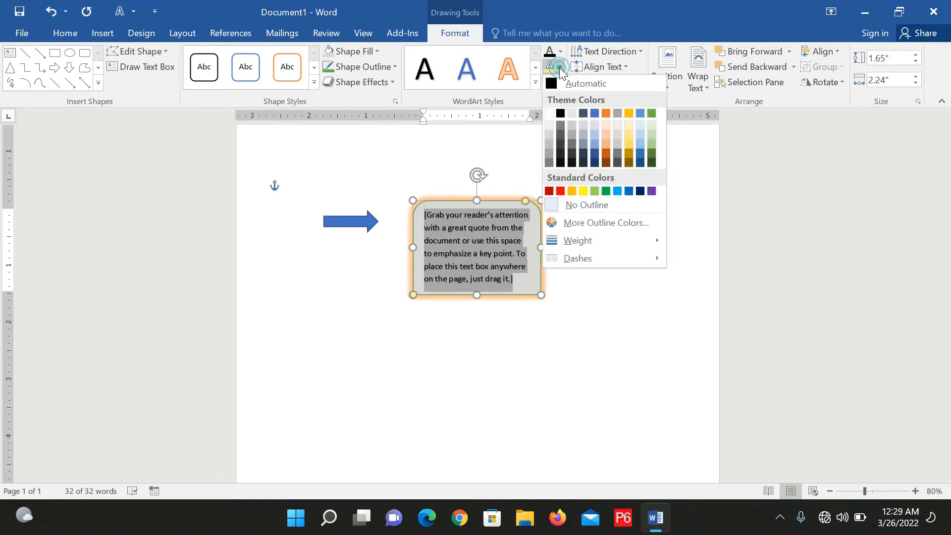
left_click(605, 113)
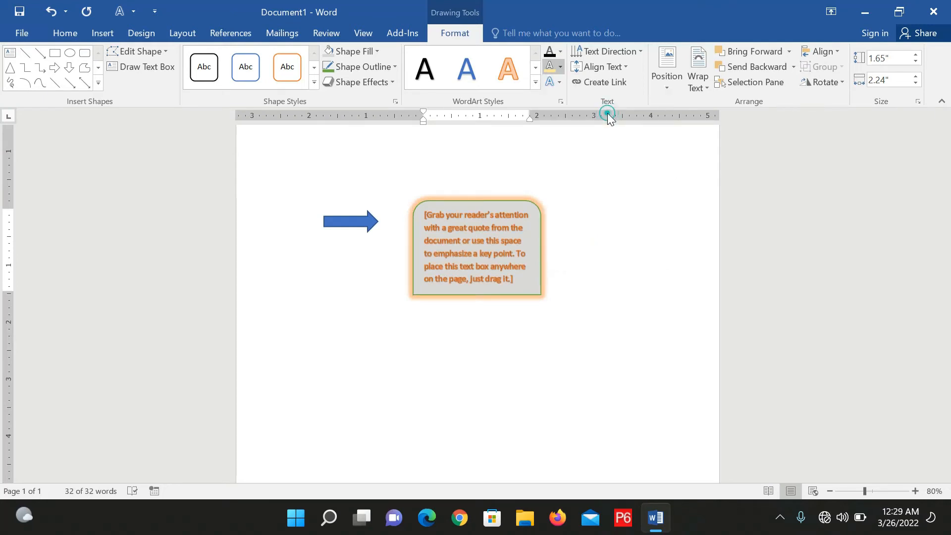
left_click(560, 81)
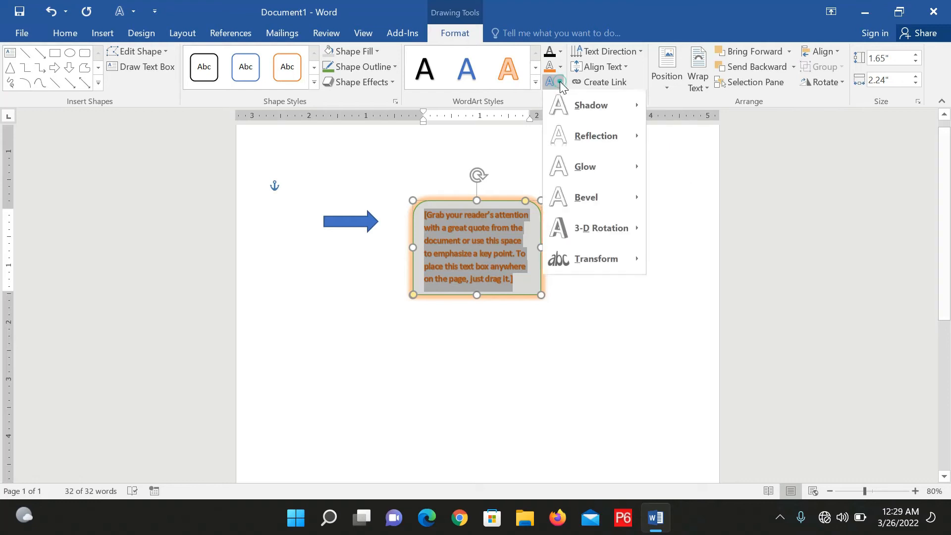
mouse_move(580, 108)
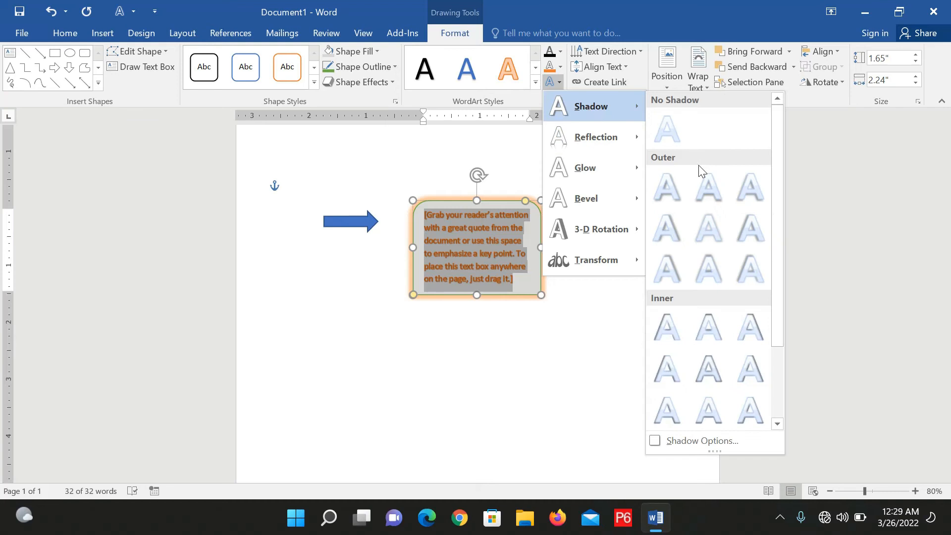
left_click(485, 158)
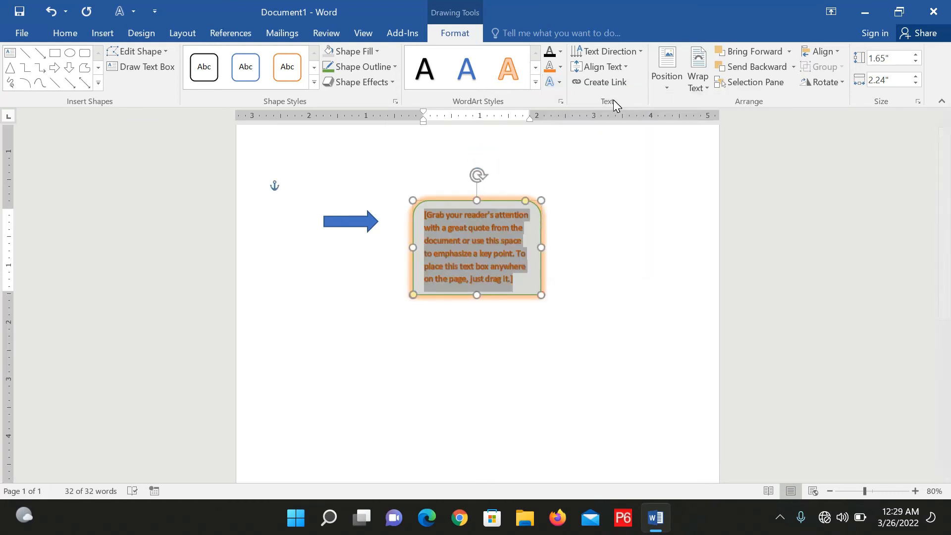
Rotate all text in the text box by 90°.
left_click(613, 55)
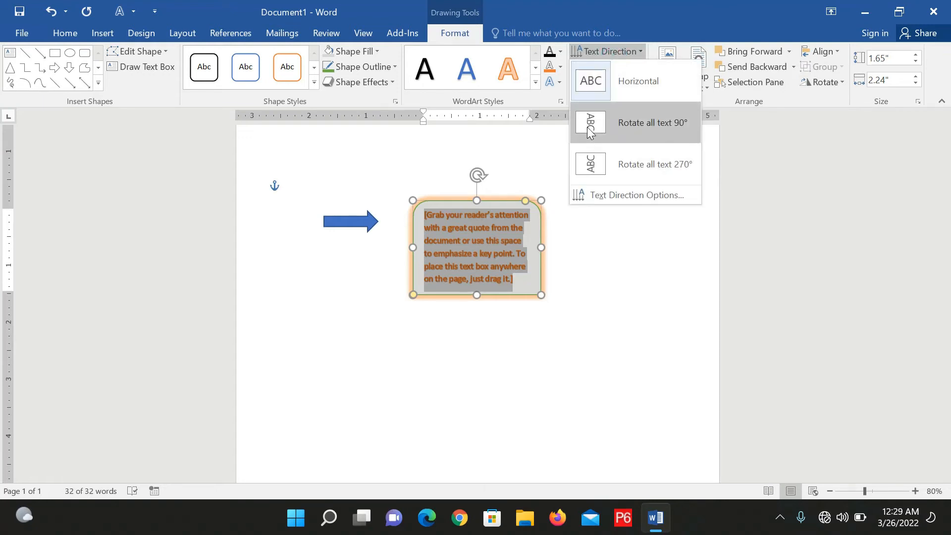
left_click(592, 85)
left_click(595, 52)
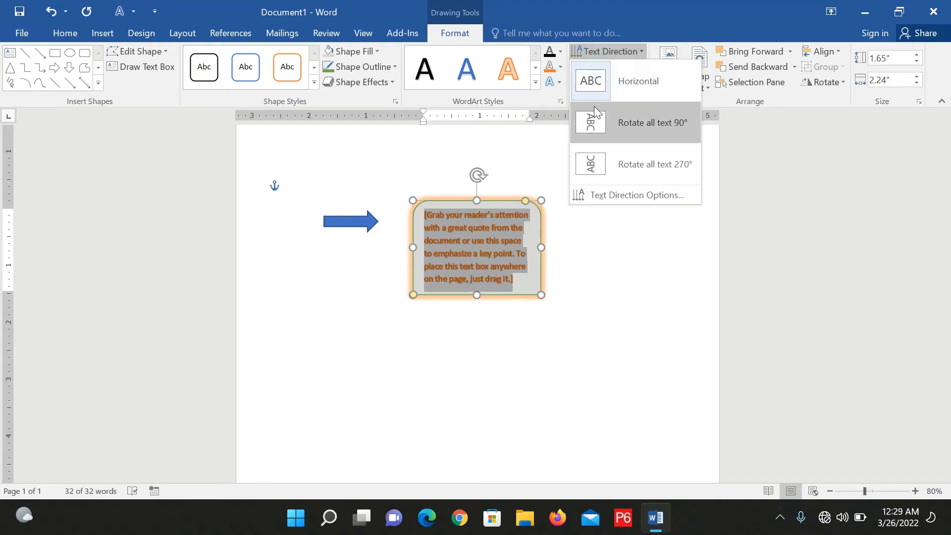
left_click(595, 123)
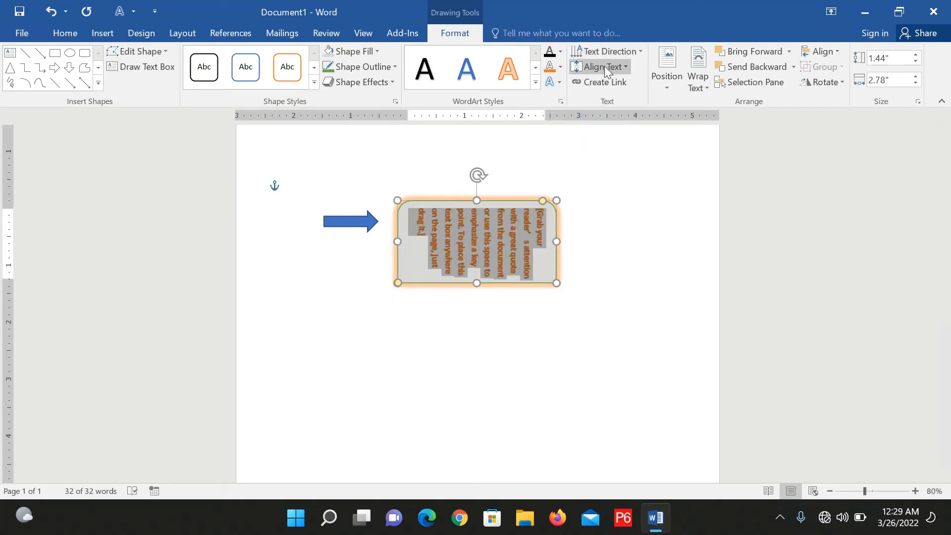
Rotate all text in the text box by 270° and return its direction to horizontal.
left_click(609, 54)
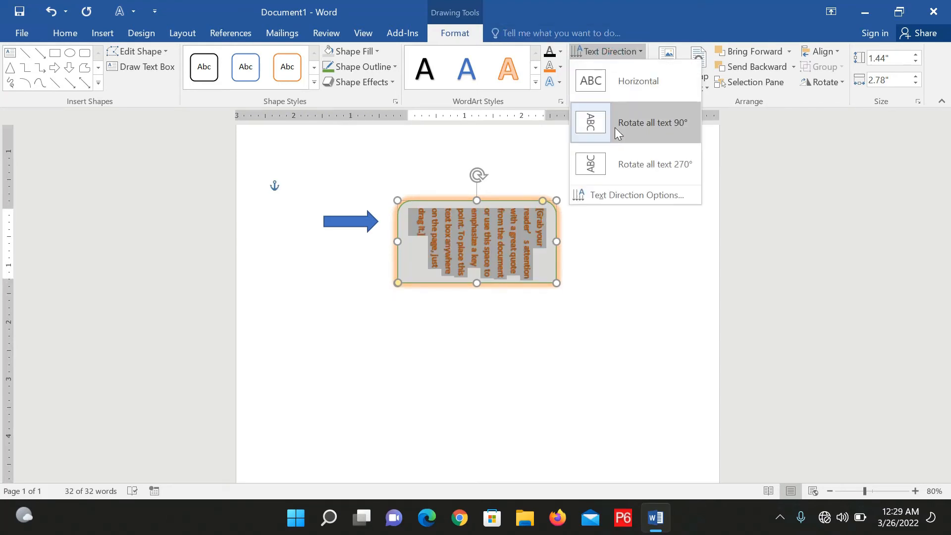
left_click(614, 157)
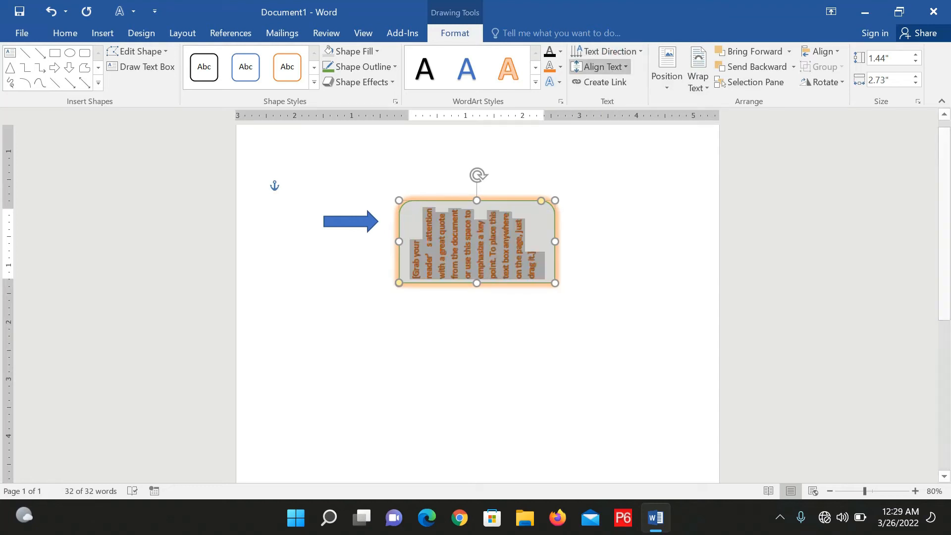
left_click(600, 51)
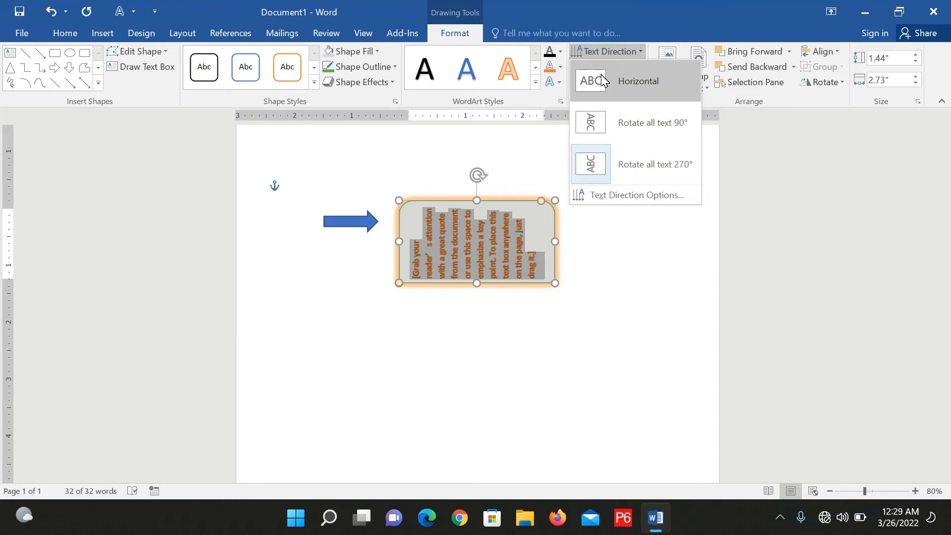
left_click(601, 75)
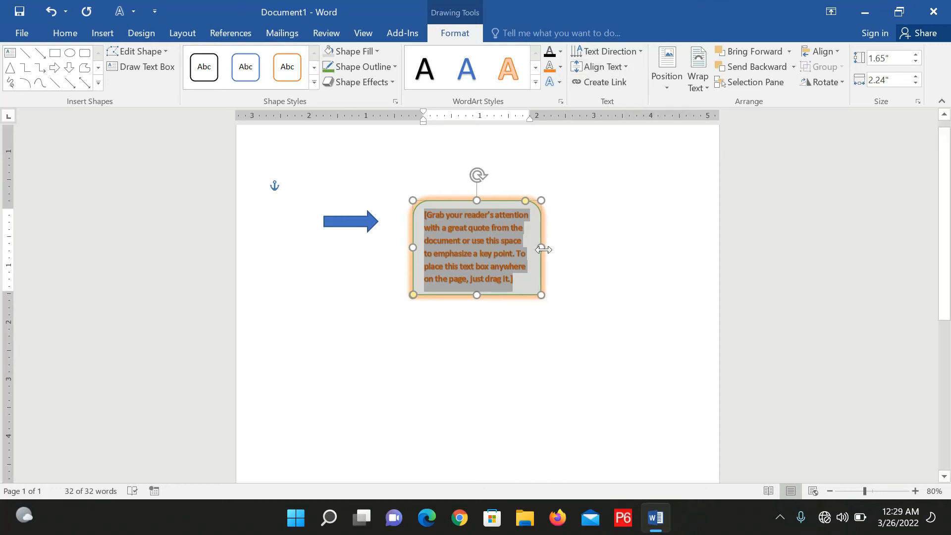
Resize the text box to about 3.16" wide and 1.49" high and align its text to the middle.
left_click_drag(544, 250, 593, 239)
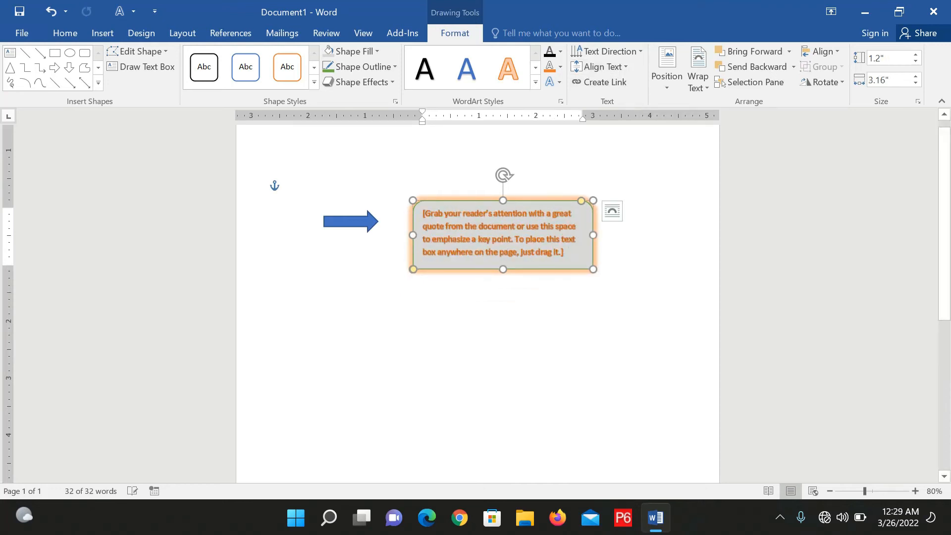
left_click_drag(503, 270, 503, 285)
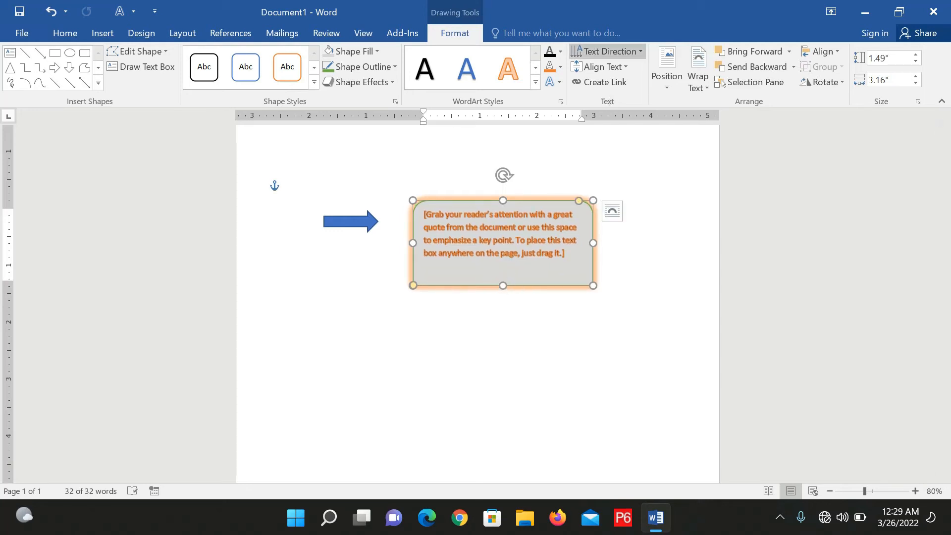
left_click(622, 67)
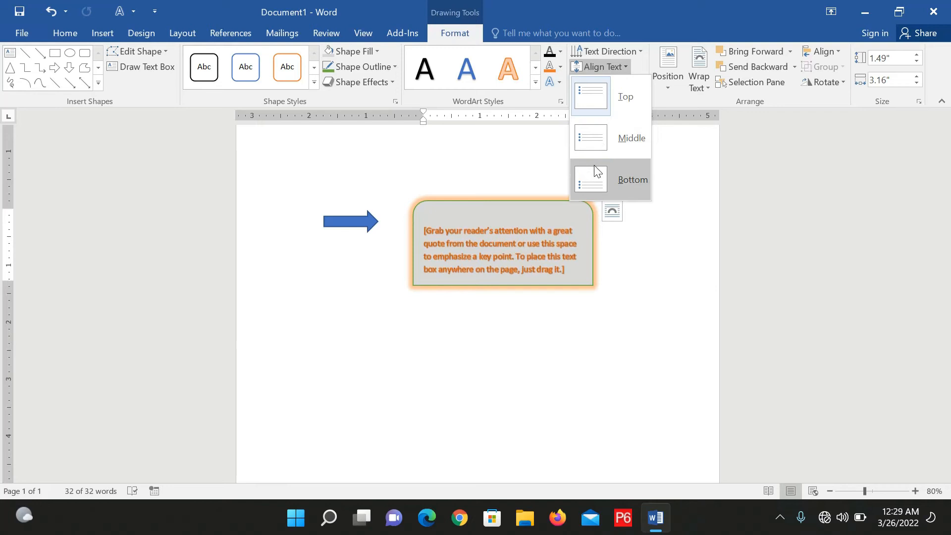
left_click(594, 144)
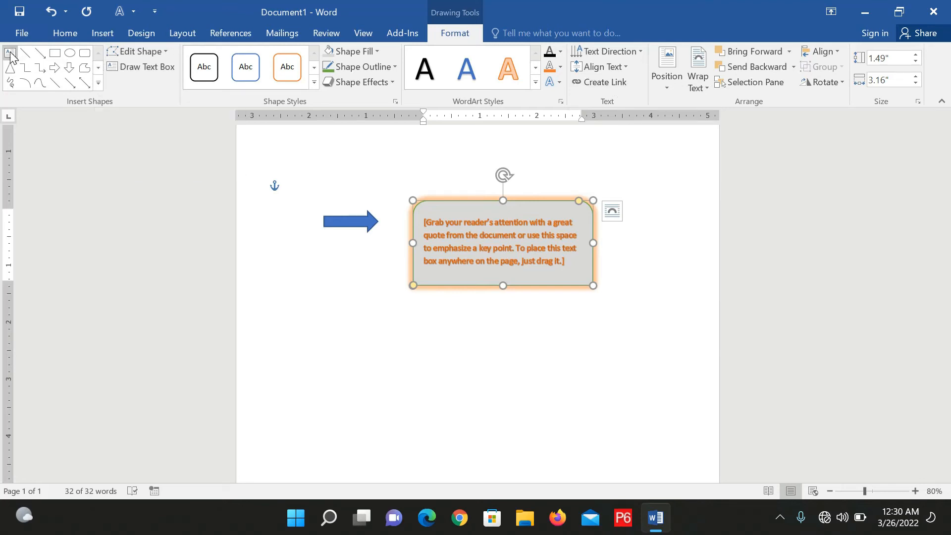
Draw an empty text box about 3.02" wide and 1.18" high below the formatted one, and link the formatted box to it.
left_click(137, 68)
left_click_drag(414, 317, 585, 384)
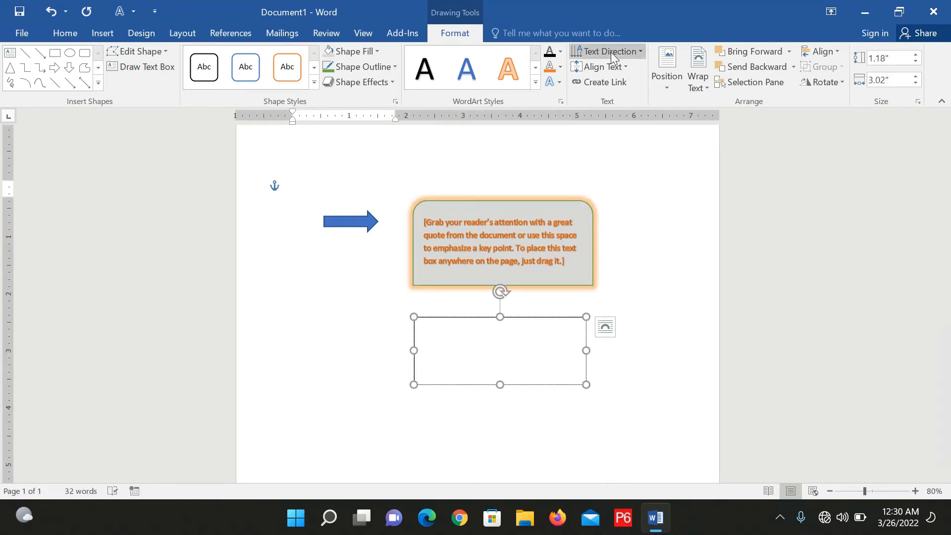
triple_click(500, 236)
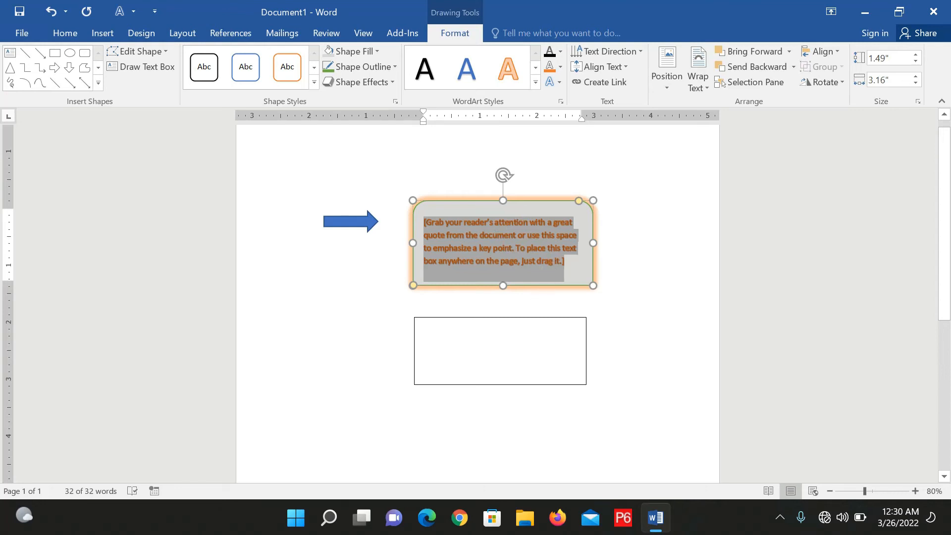
left_click(512, 344)
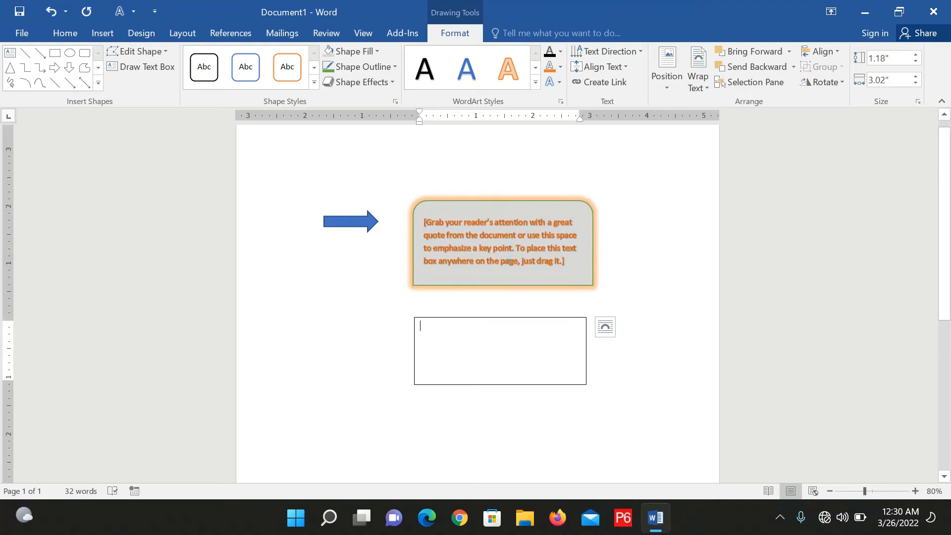
left_click(509, 261)
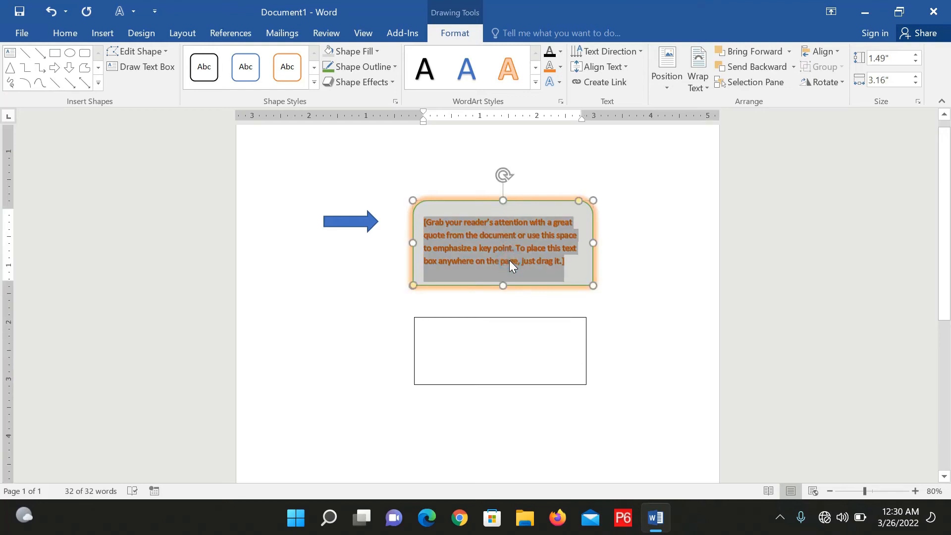
left_click(600, 84)
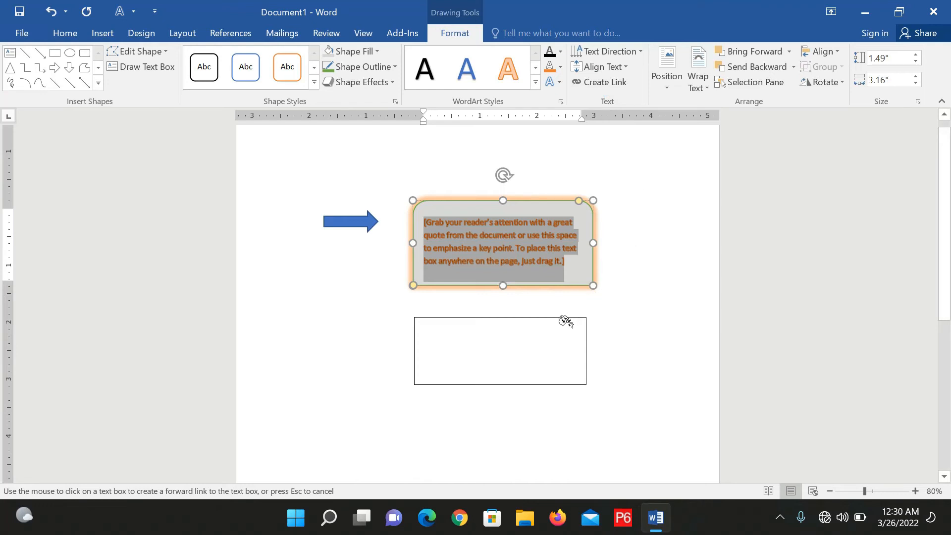
left_click(500, 344)
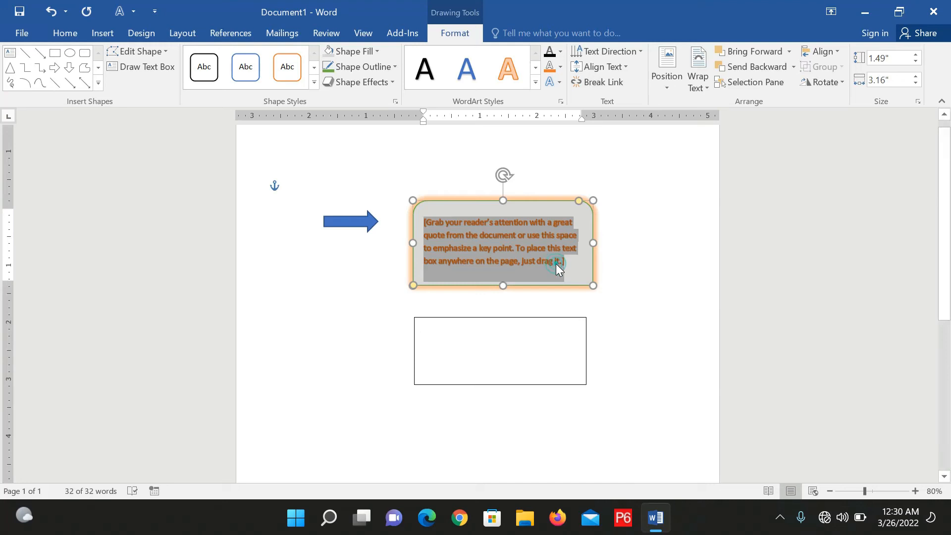
left_click_drag(564, 263, 568, 263)
left_click(568, 263)
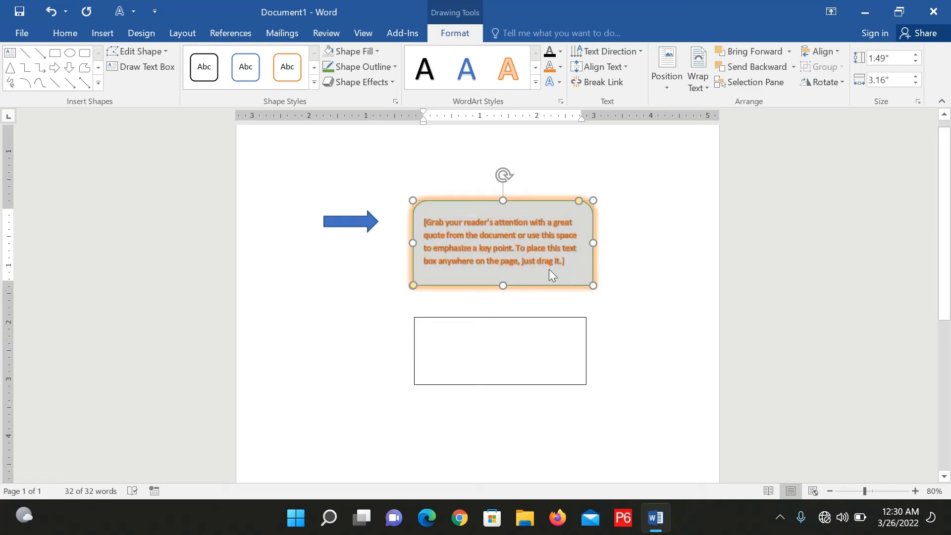
key("ctrl+v")
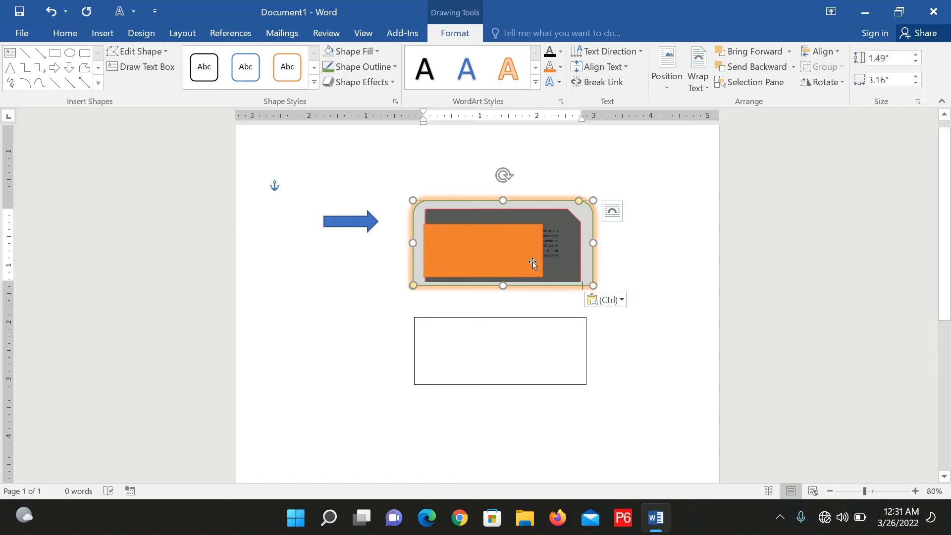
key("ctrl+z")
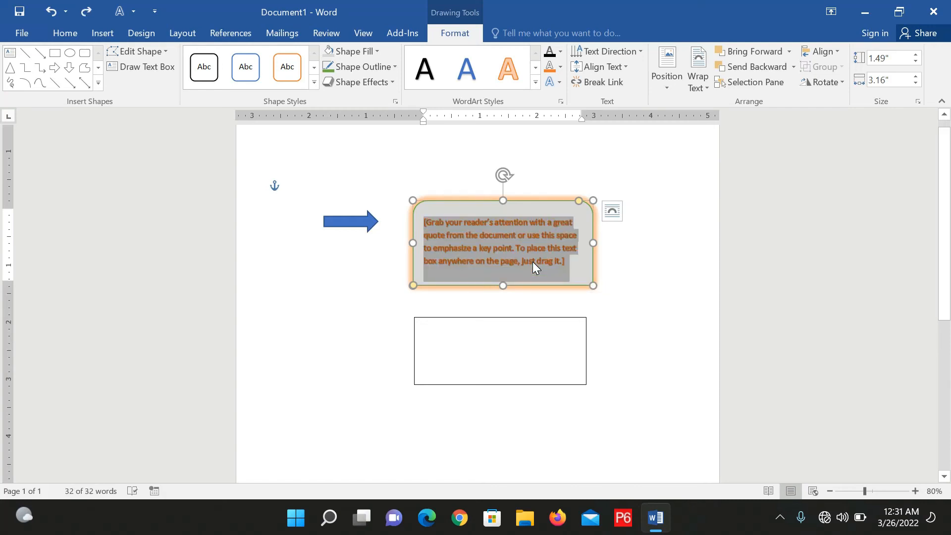
Append a long run of filler "h" characters to the formatted box's text and enlarge both boxes, the upper one to about 1.88" high.
left_click(555, 262)
left_click(571, 264)
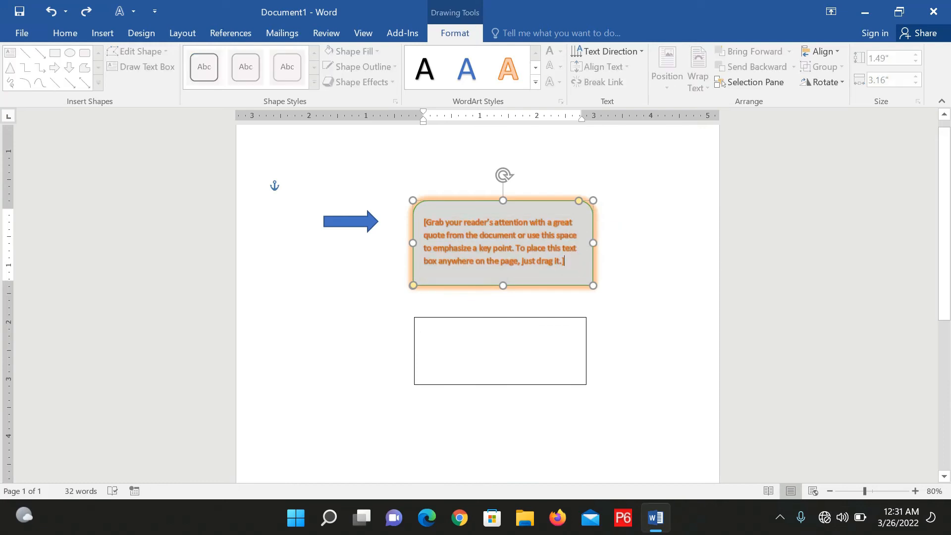
type("hhlkhhhhhhhhhhhhhhhhhhhhhhhhhhhhhhhhhhhhhhhhhhhhhhh")
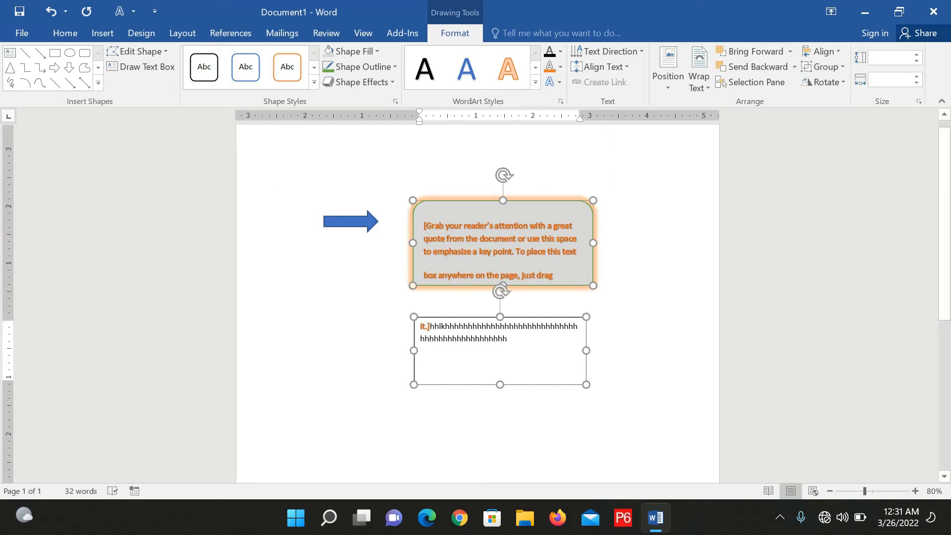
left_click_drag(503, 200, 503, 180)
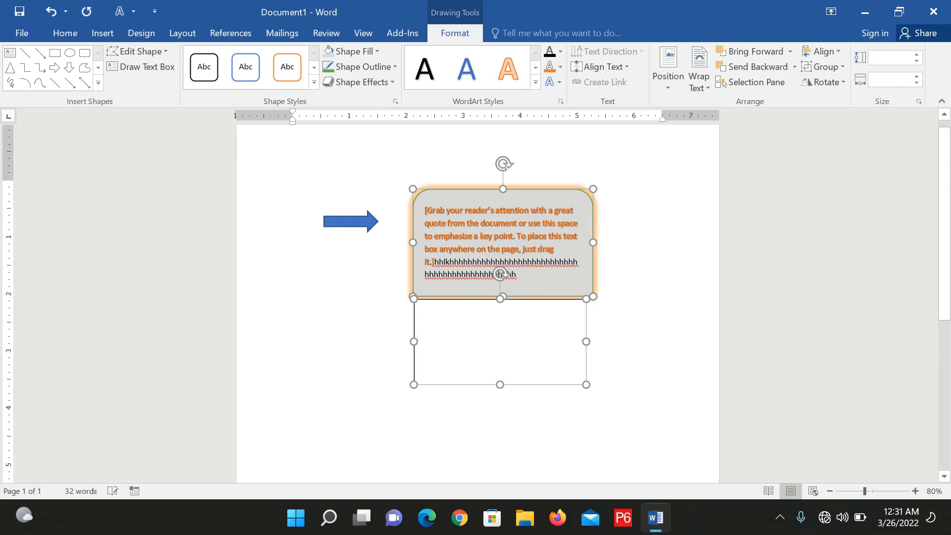
Break the link between the two text boxes and position the formatted box in the middle center of the page with text wrapping.
left_click(499, 236)
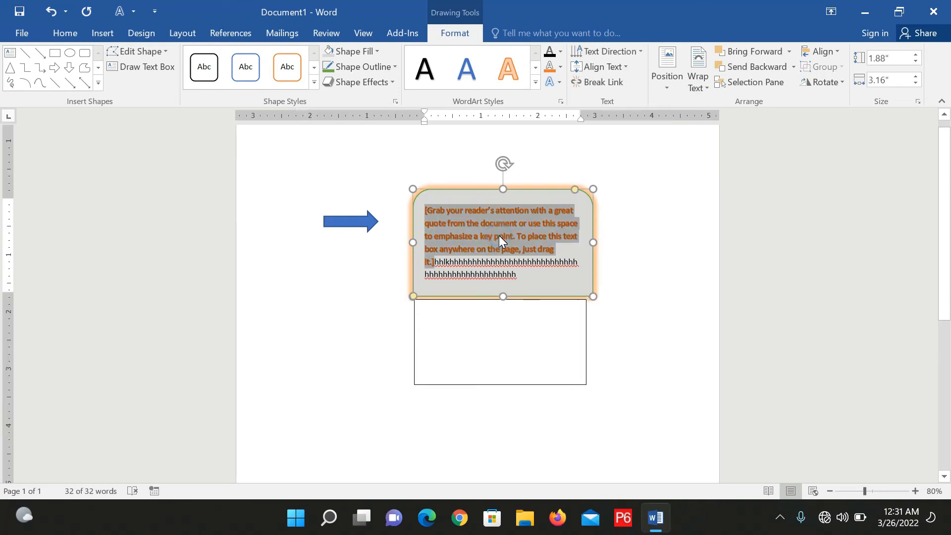
left_click(598, 89)
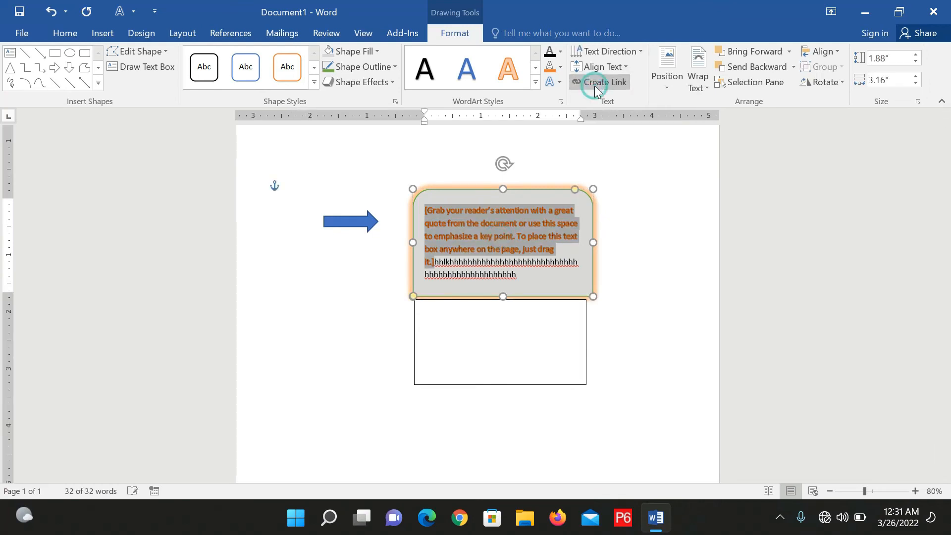
left_click(667, 84)
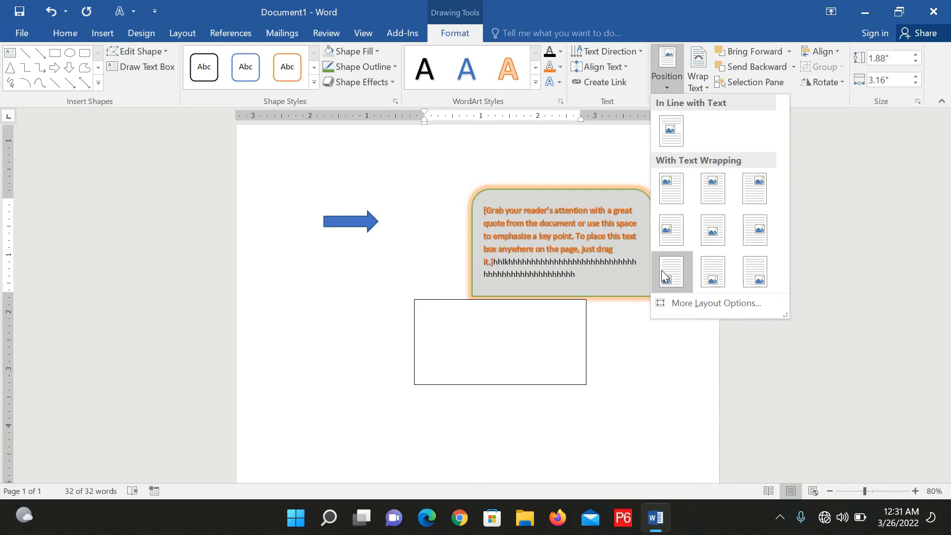
left_click(712, 229)
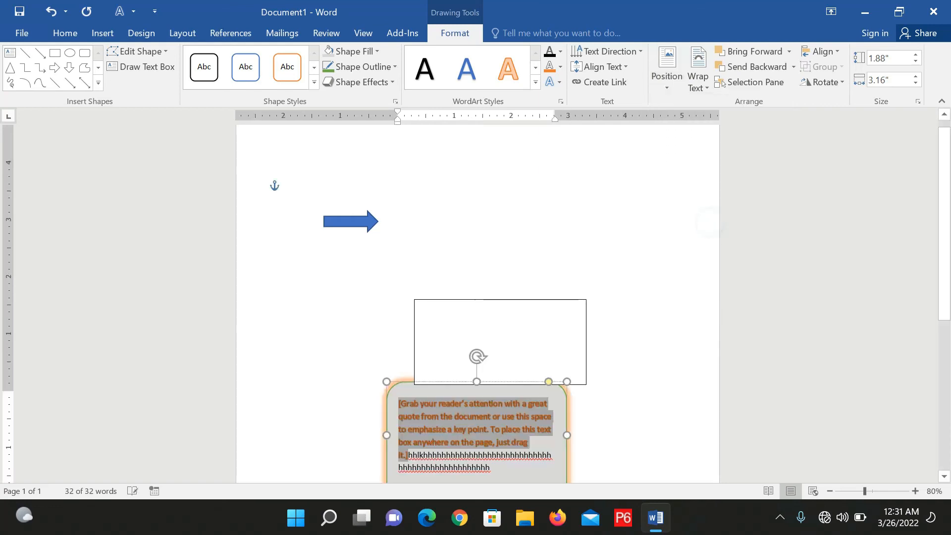
Position the formatted text box in the top left of the page with text wrapping and bring it forward over the blue arrow.
left_click(674, 82)
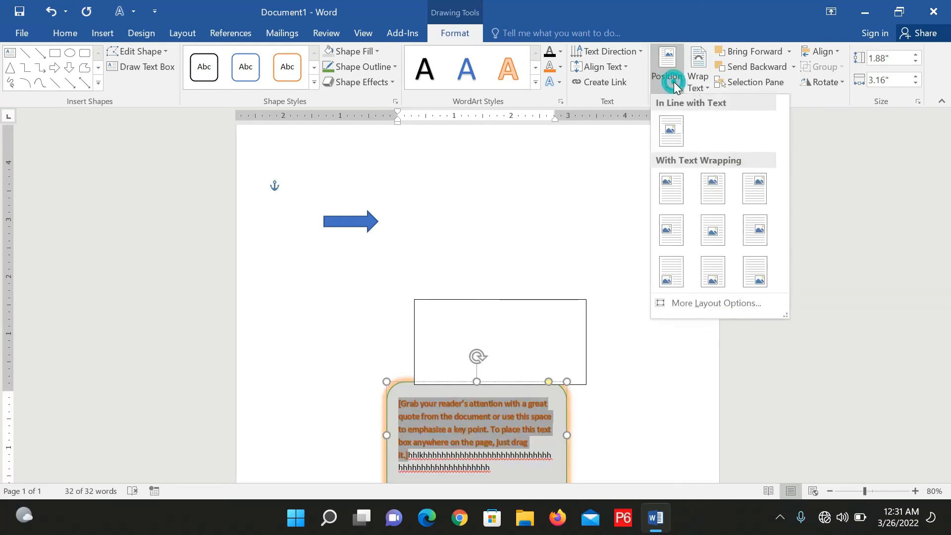
left_click(679, 182)
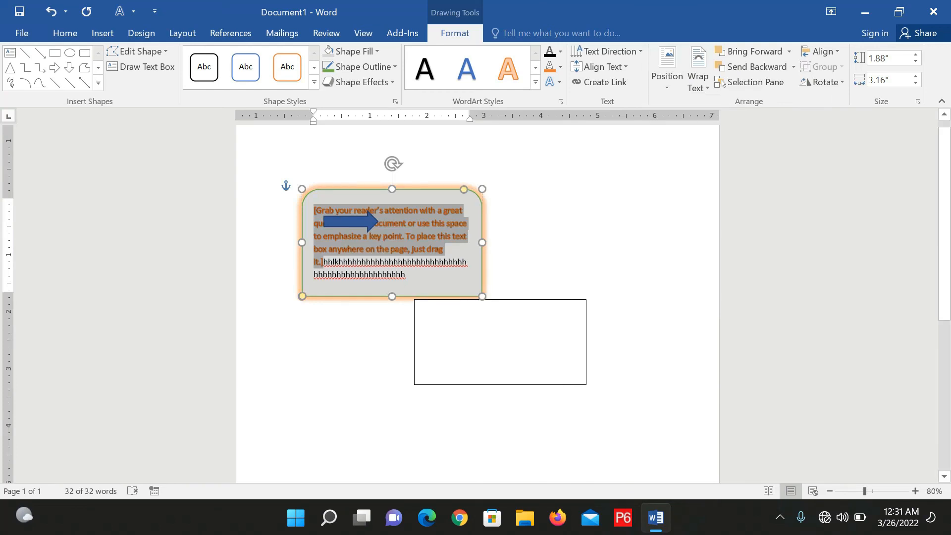
left_click(696, 89)
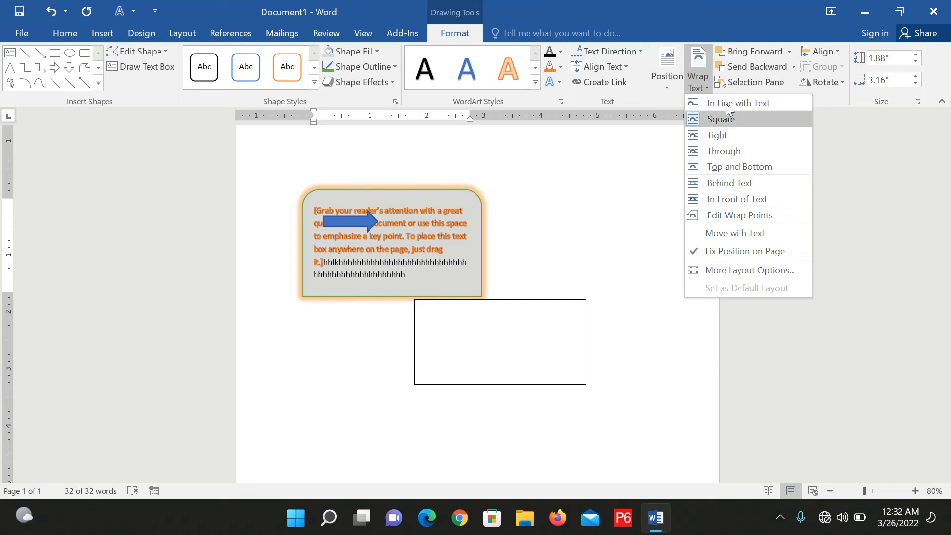
left_click(749, 52)
left_click(749, 52)
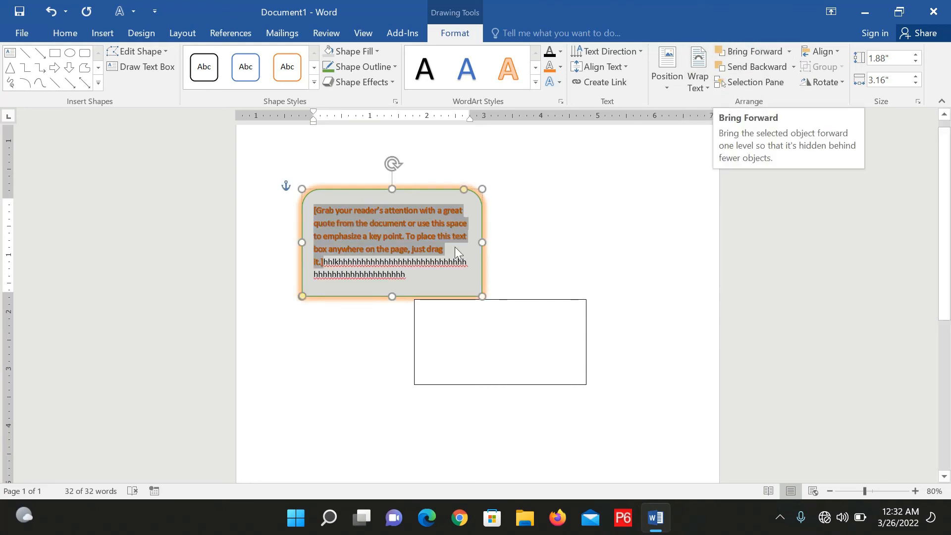
Move the empty text box over the formatted box's lower right corner, and bring the formatted box forward before sending it backward again.
left_click_drag(503, 302, 484, 278)
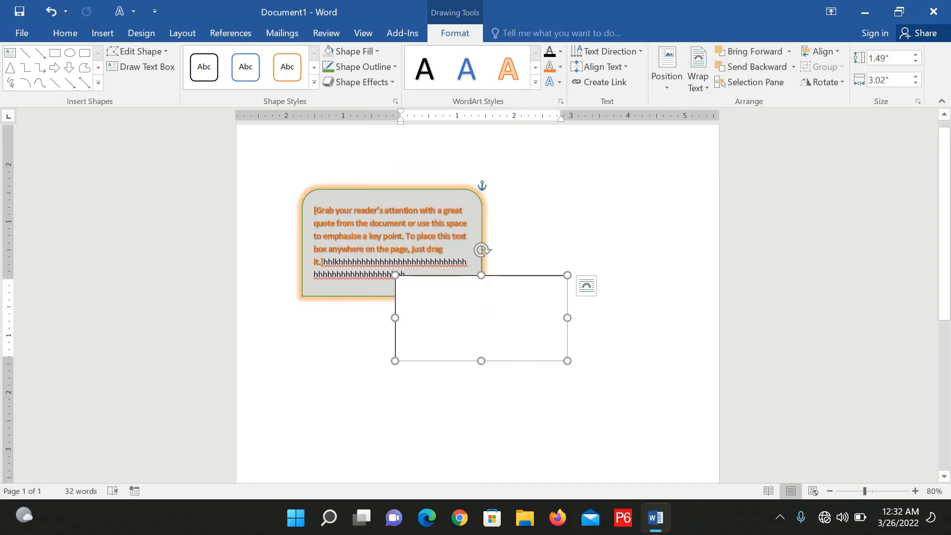
left_click(379, 246)
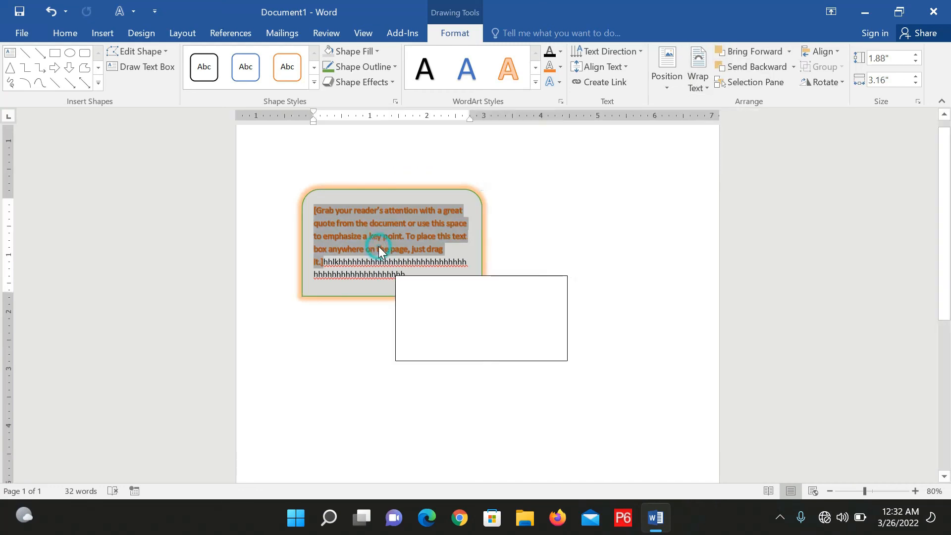
left_click(755, 50)
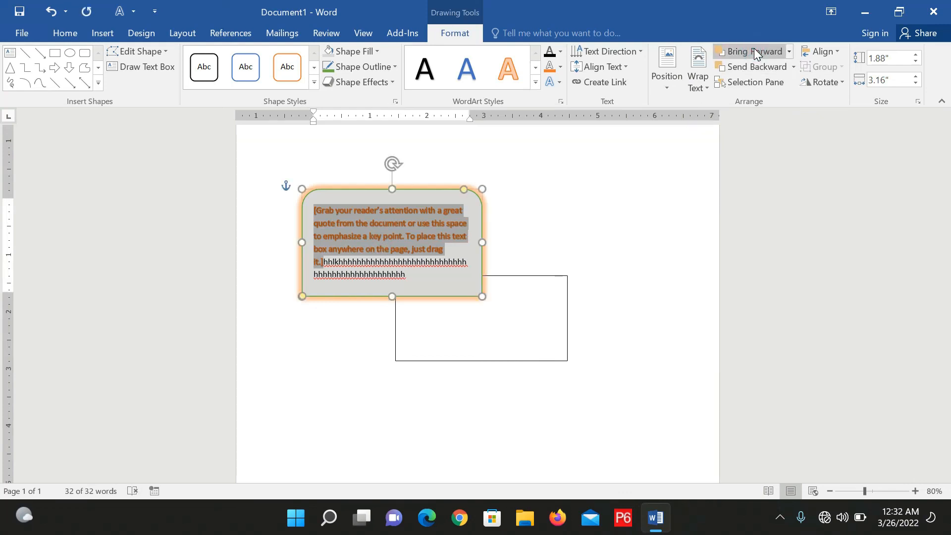
left_click(735, 67)
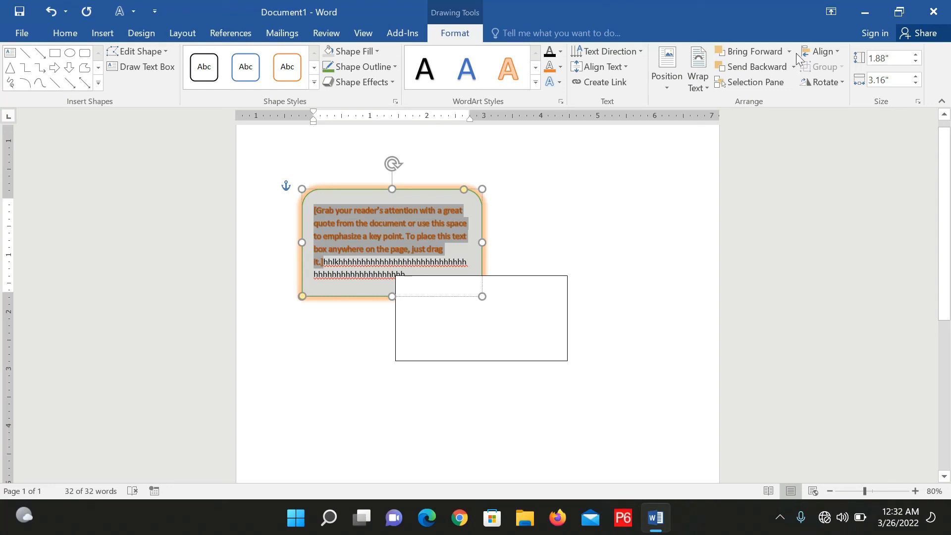
Align the formatted text box to the right and top margins, and finish by centering it horizontally.
left_click(825, 51)
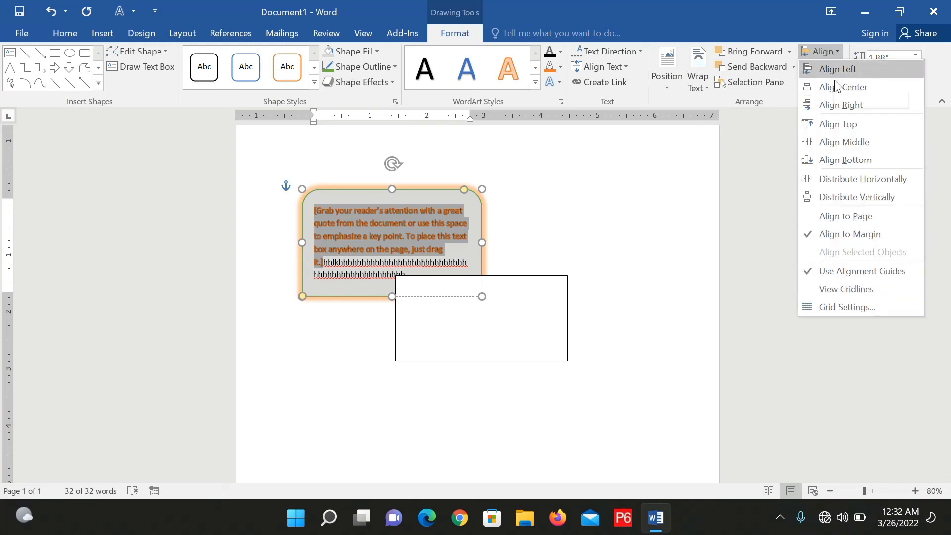
left_click(837, 109)
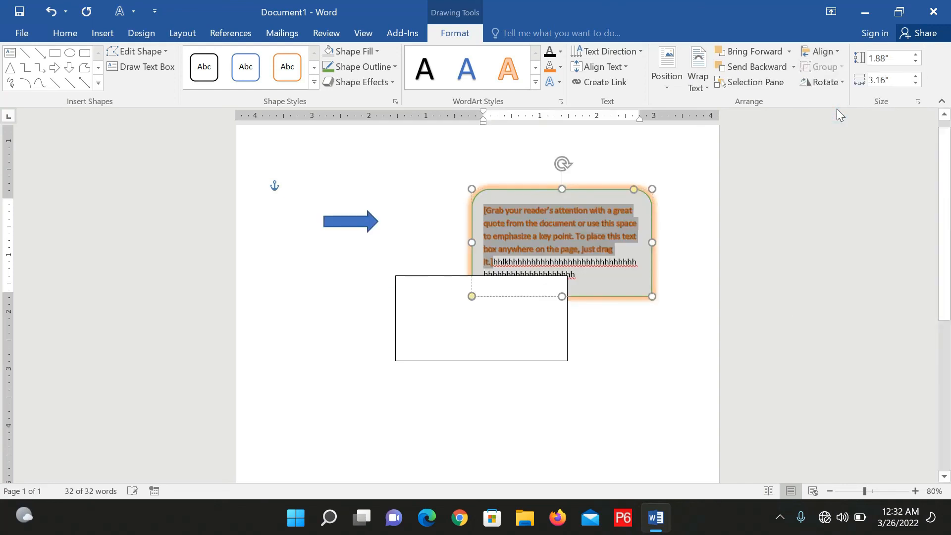
left_click(828, 53)
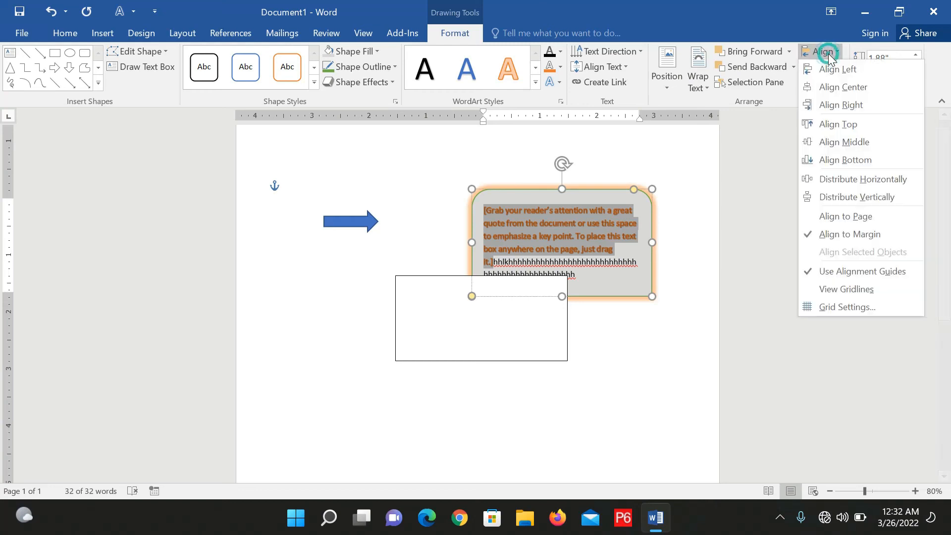
left_click(840, 130)
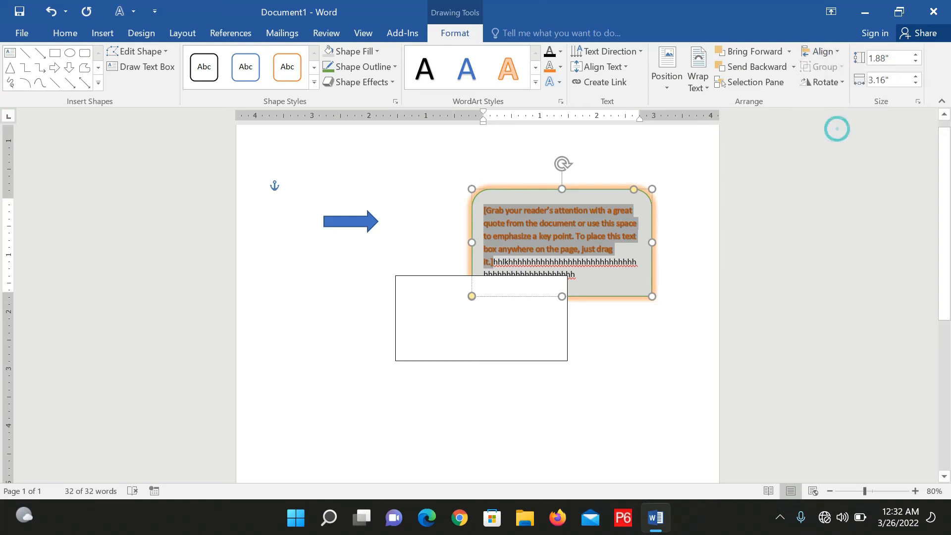
left_click(835, 51)
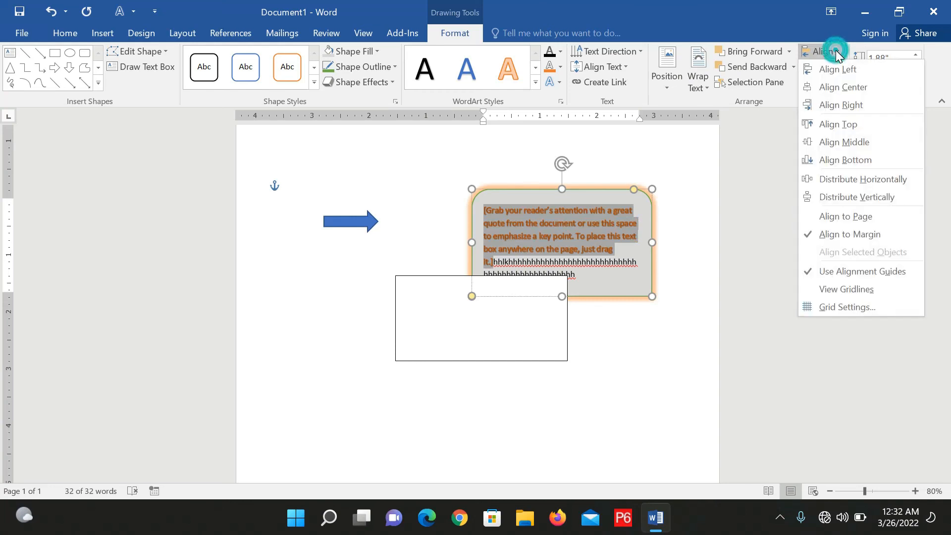
left_click(837, 88)
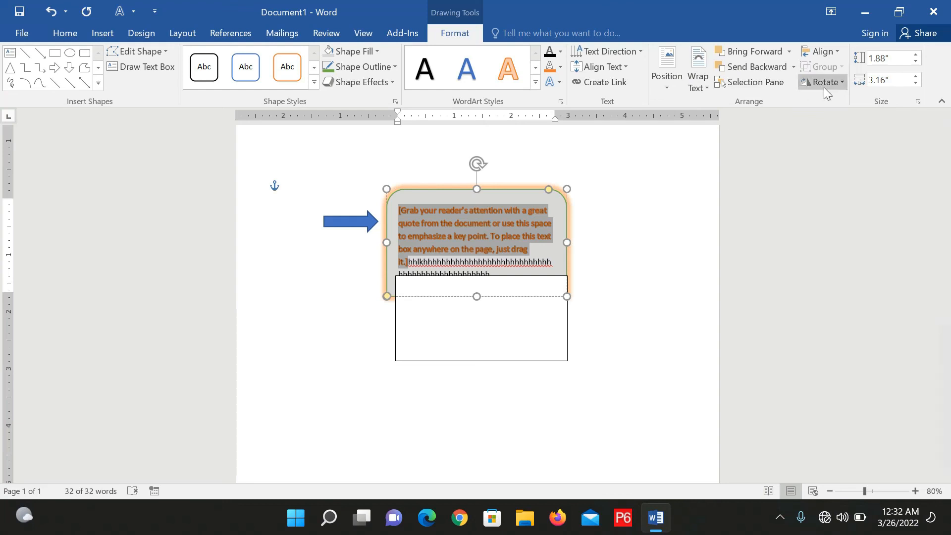
Open the rotation options for the formatted text box.
left_click(841, 85)
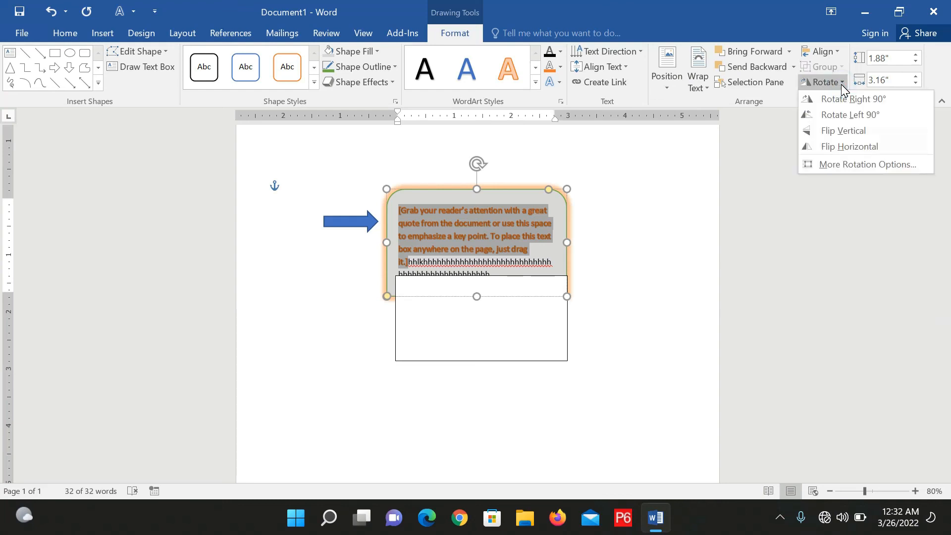